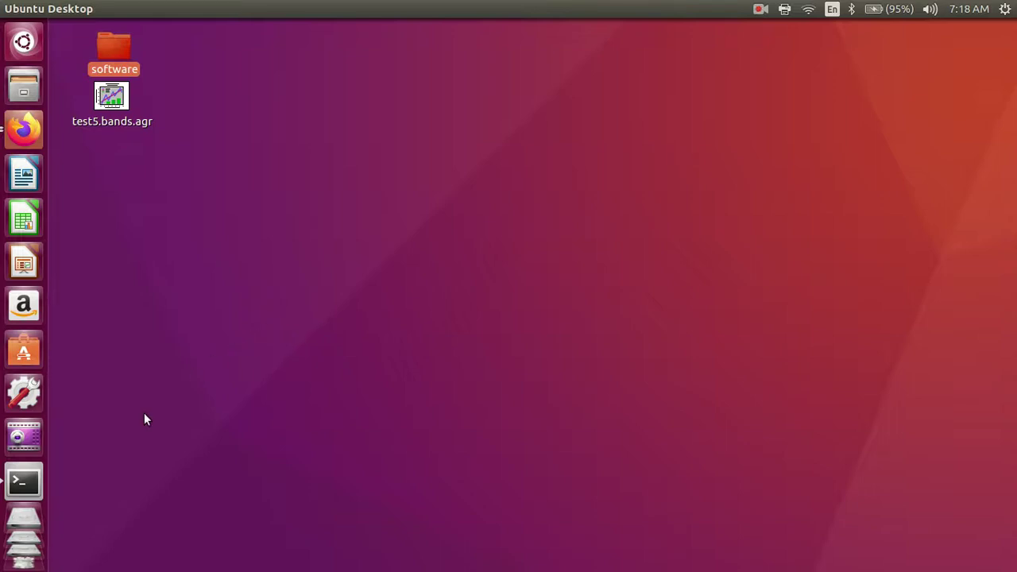
# Step: Open the running w2web server's address from the Terminal in Firefox
pyautogui.click(23, 482)
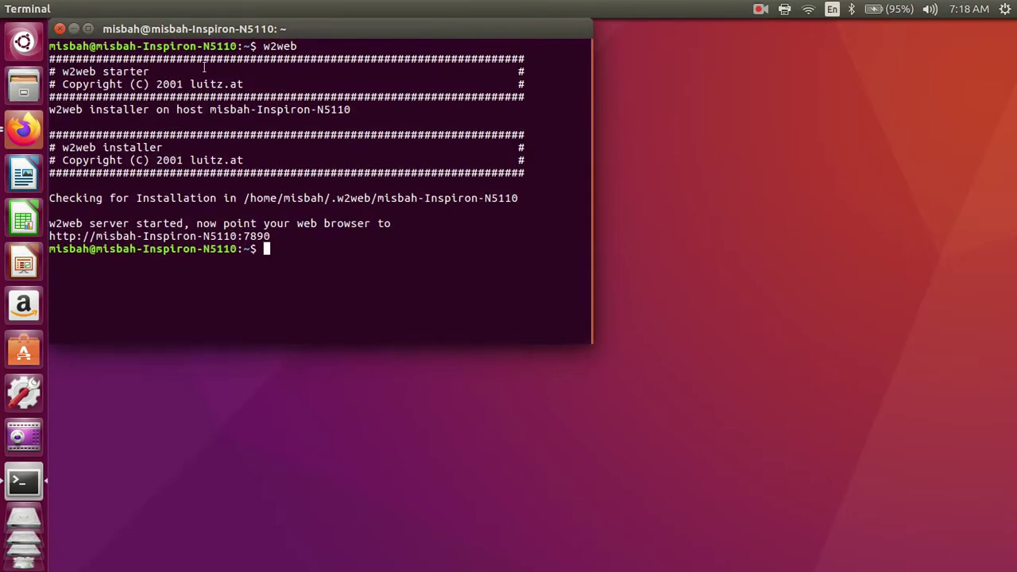
pyautogui.moveTo(263, 46); pyautogui.dragTo(305, 47)
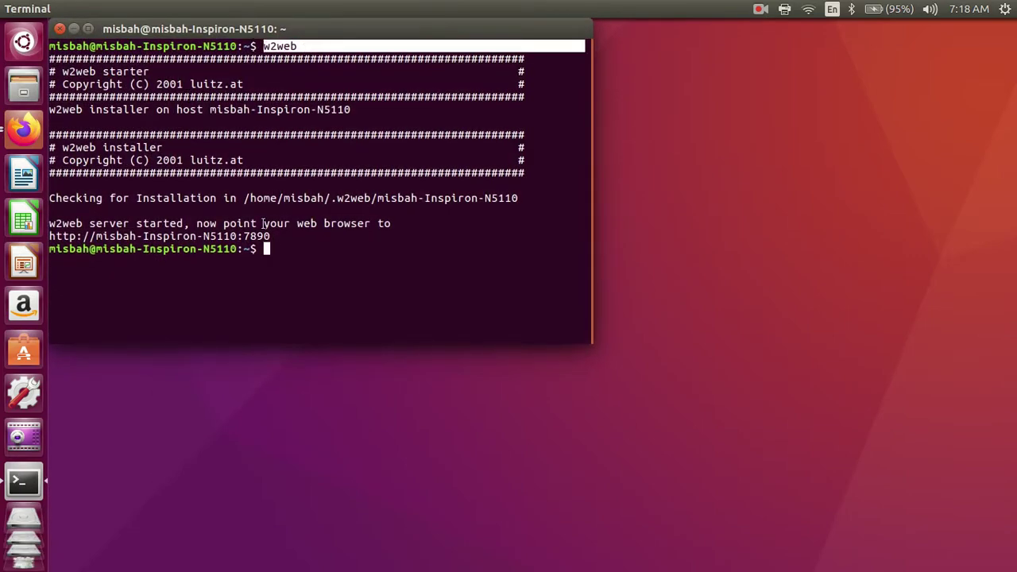
pyautogui.rightClick(200, 235)
pyautogui.click(232, 238)
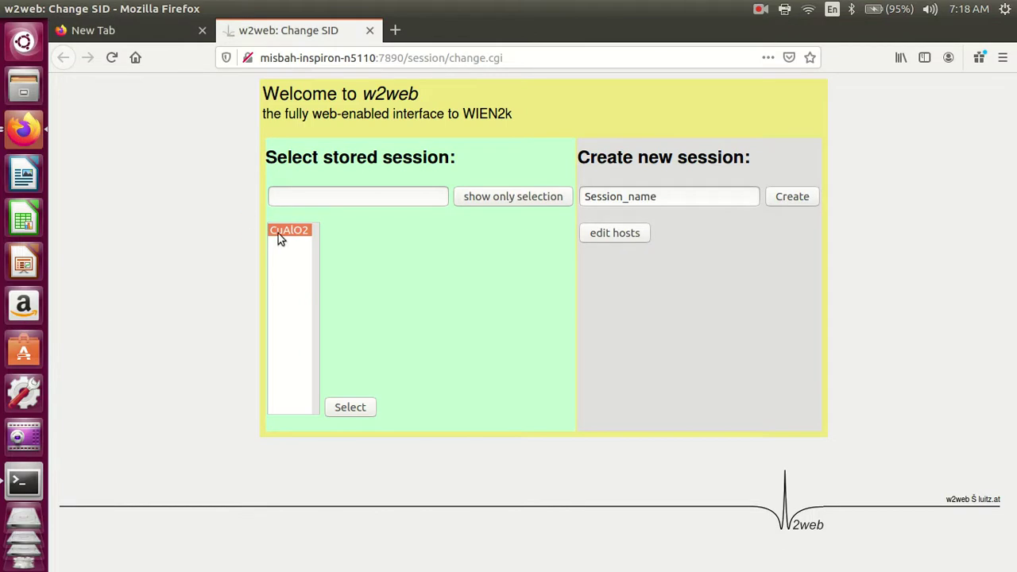
# Step: Select the stored CuAlO2 session and expand its Tasks list
pyautogui.click(346, 408)
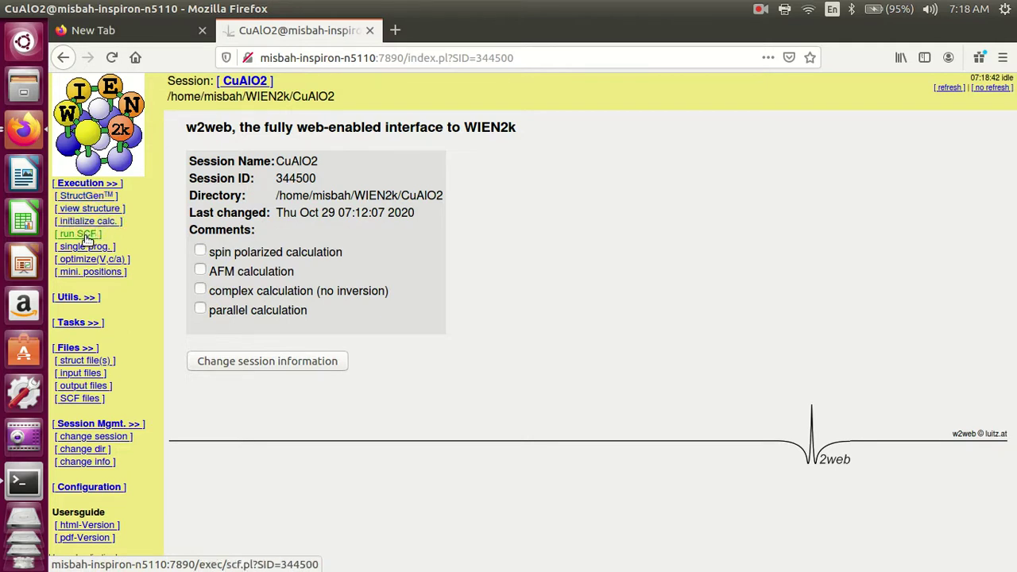
pyautogui.click(79, 324)
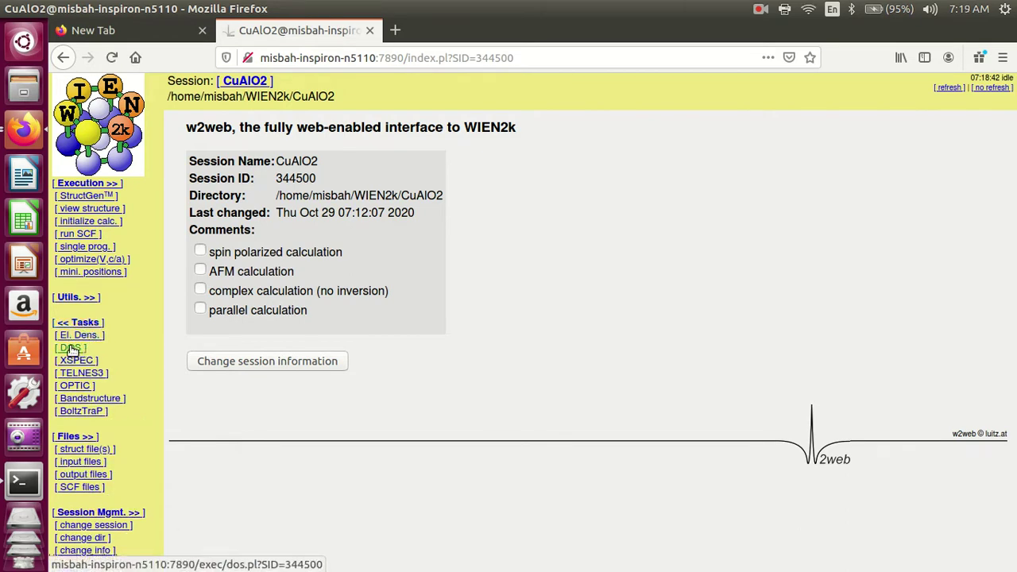
# Step: In the DOS task, run x kgen with 300 k-points and return to the DOS steps
pyautogui.click(70, 348)
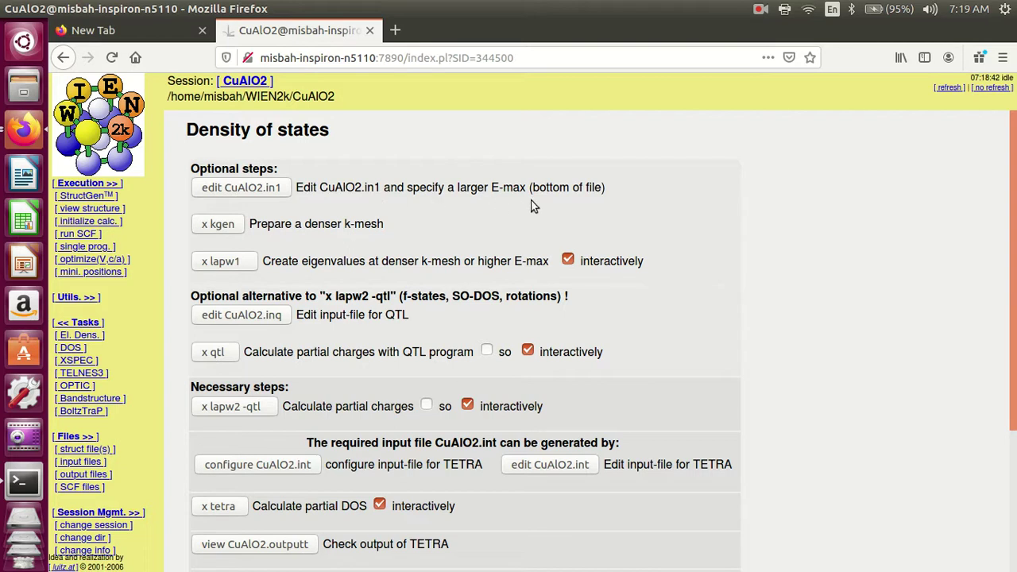
pyautogui.click(222, 226)
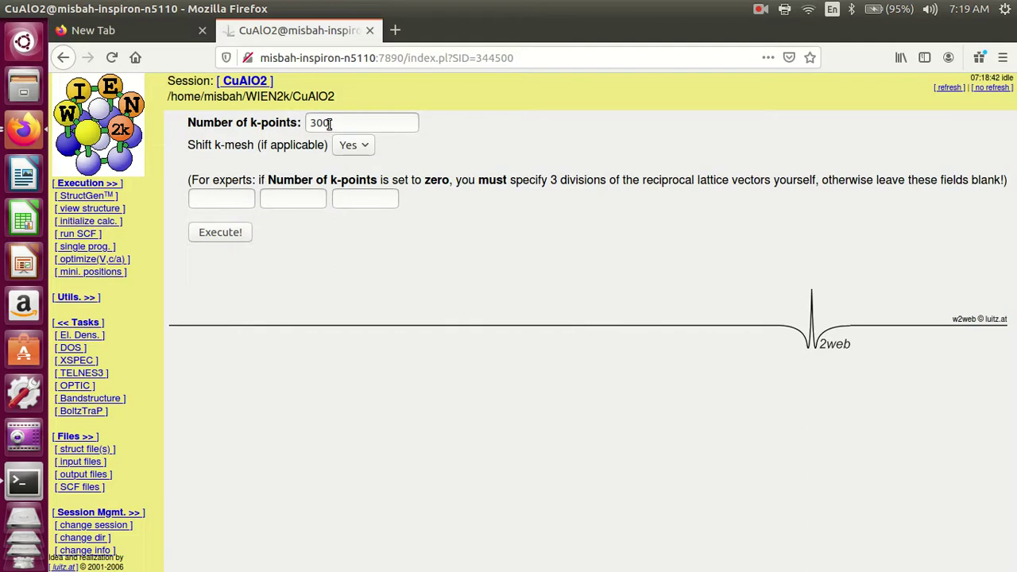
pyautogui.click(225, 237)
pyautogui.scroll(-3, 233, 321)
pyautogui.click(248, 451)
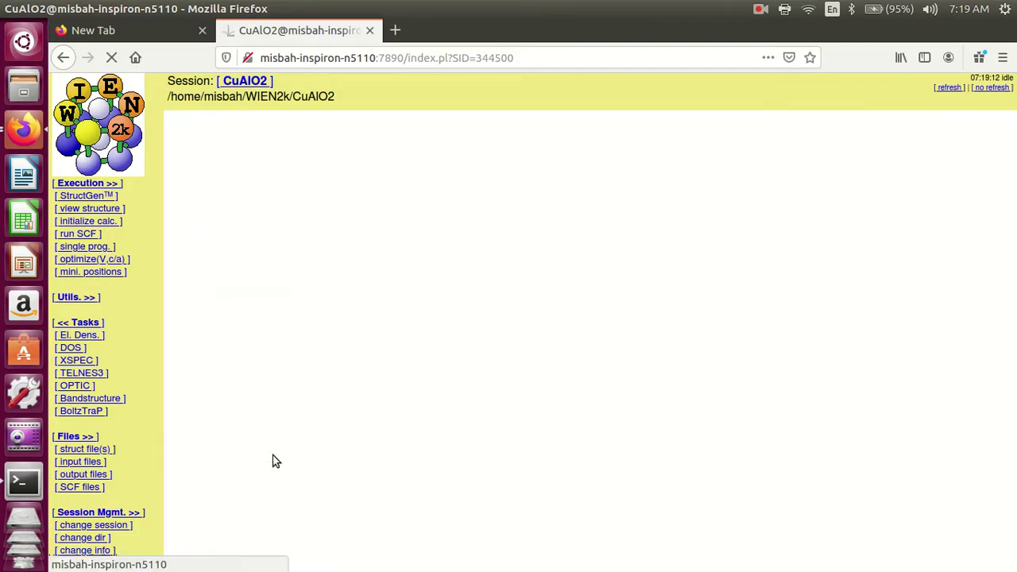
# Step: Run x lapw1 on the new k-mesh and confirm it has finished
pyautogui.click(225, 261)
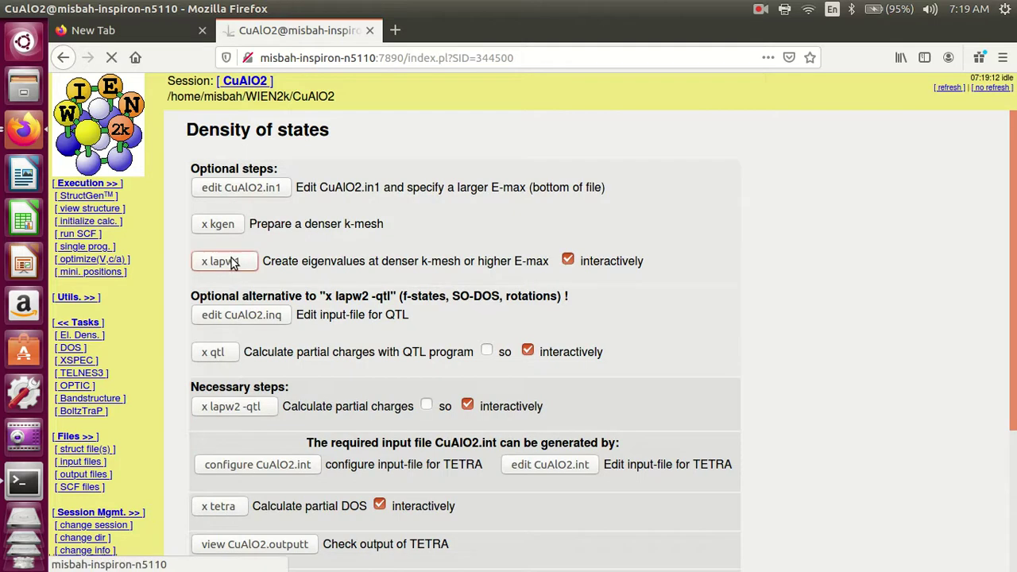
pyautogui.click(948, 88)
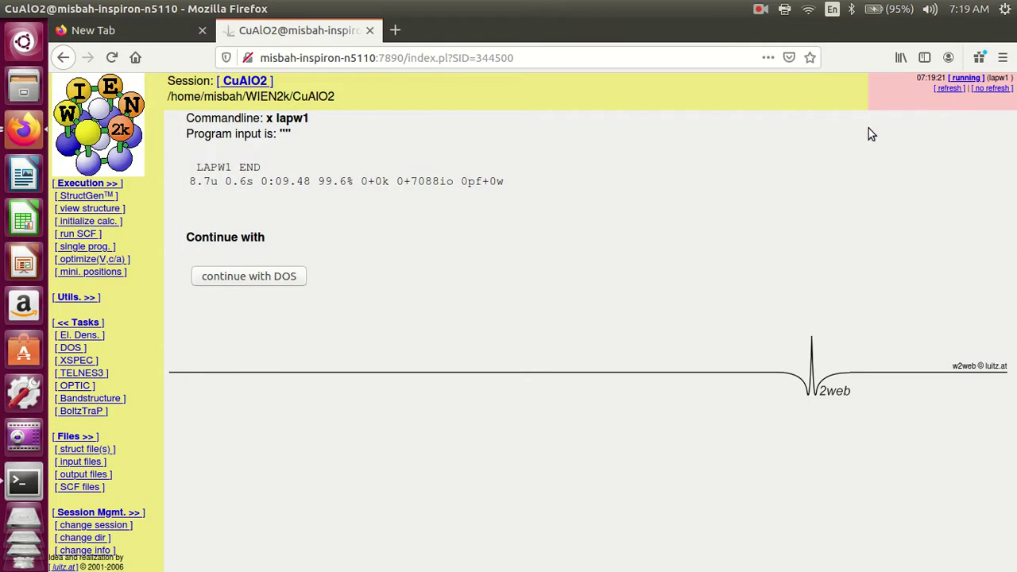
pyautogui.click(262, 277)
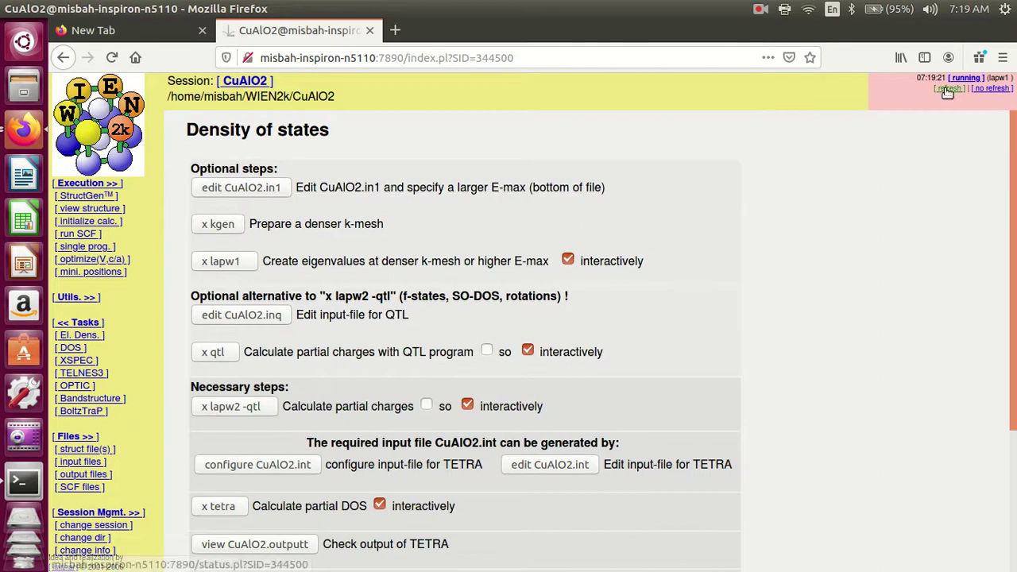
pyautogui.click(948, 89)
# Step: Compute the partial charges with x lapw2 -qtl
pyautogui.scroll(-1, 246, 254)
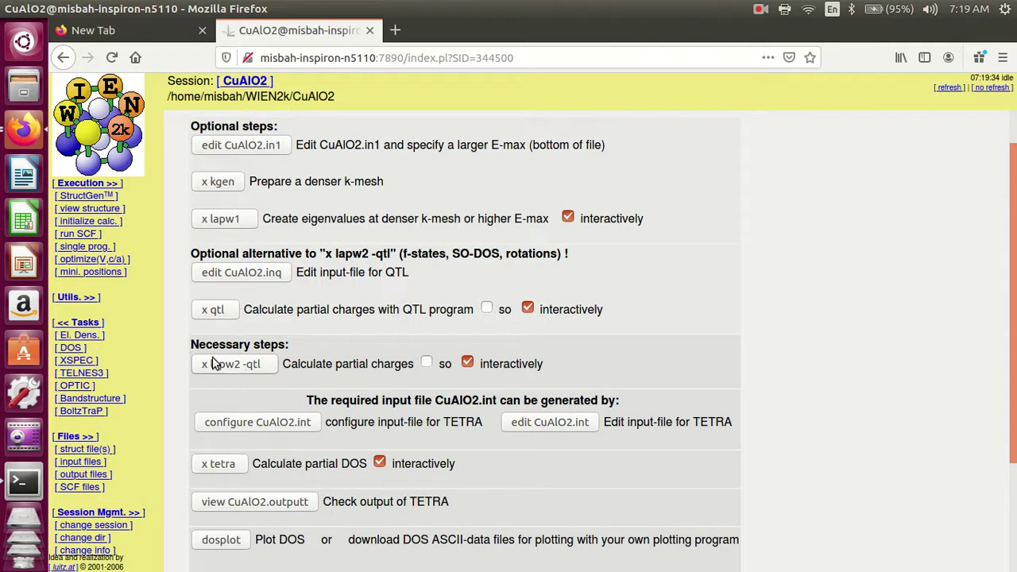
pyautogui.scroll(-1, 258, 348)
pyautogui.click(249, 331)
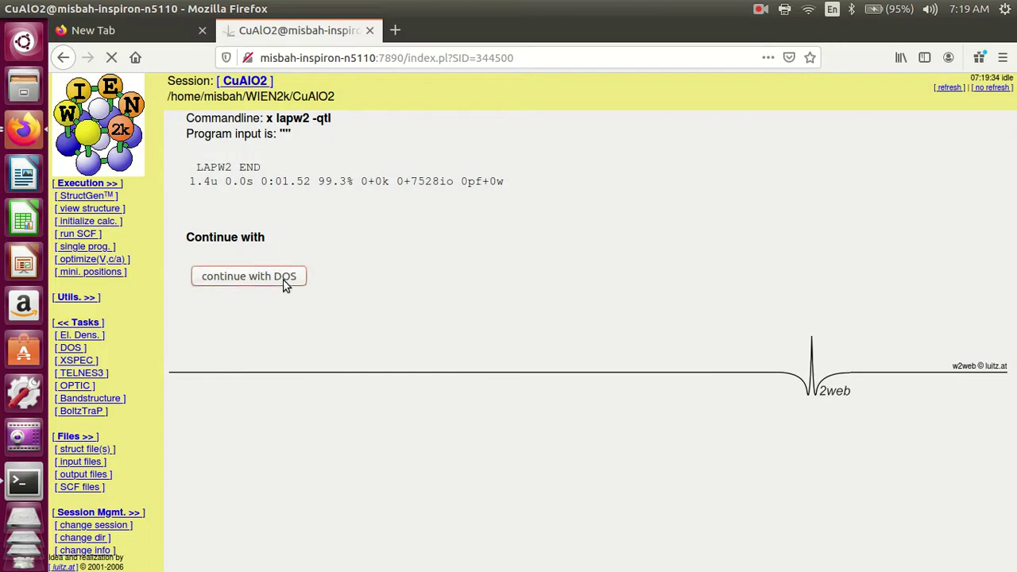
pyautogui.scroll(-3, 283, 334)
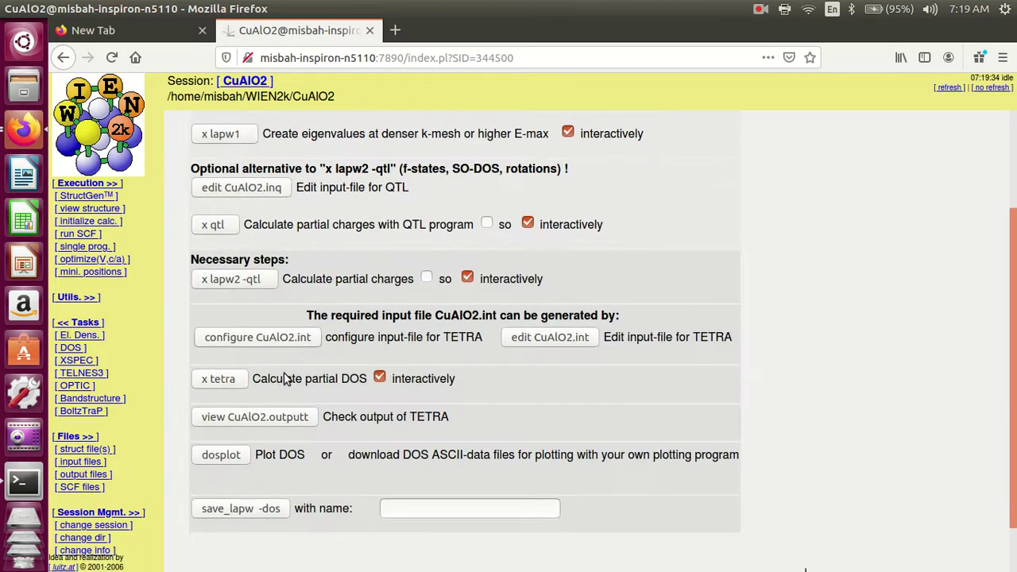
# Step: Open the CuAlO2.int configuration page and study the PDOS example and atom table (Cu 1, O 3)
pyautogui.click(248, 343)
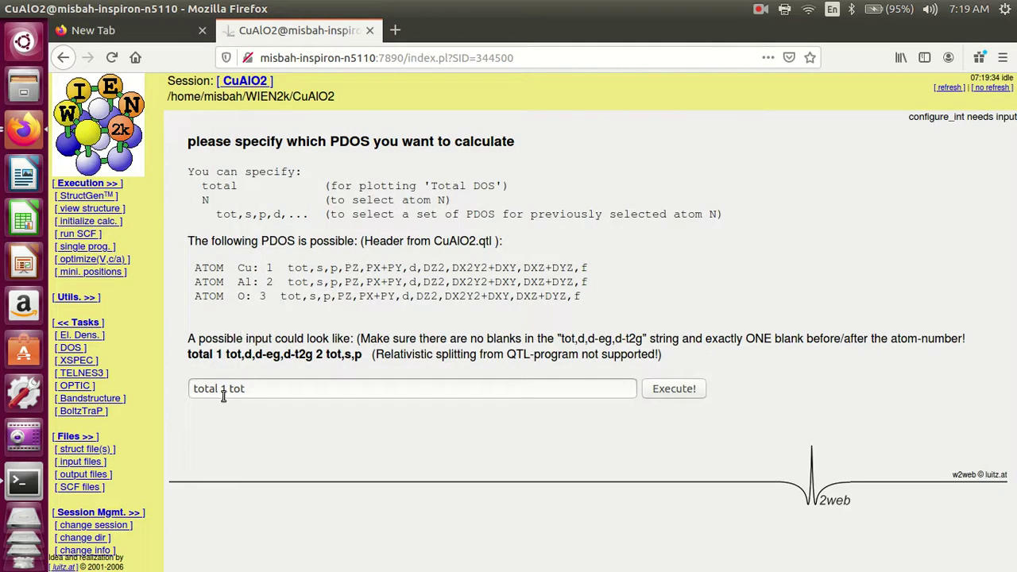
pyautogui.moveTo(218, 355); pyautogui.dragTo(367, 352)
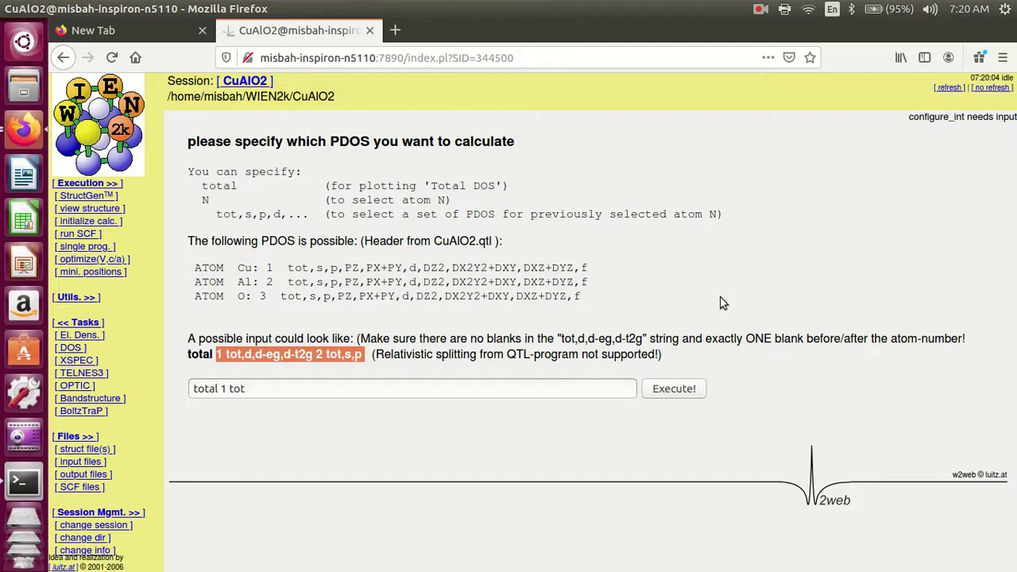
pyautogui.click(356, 387)
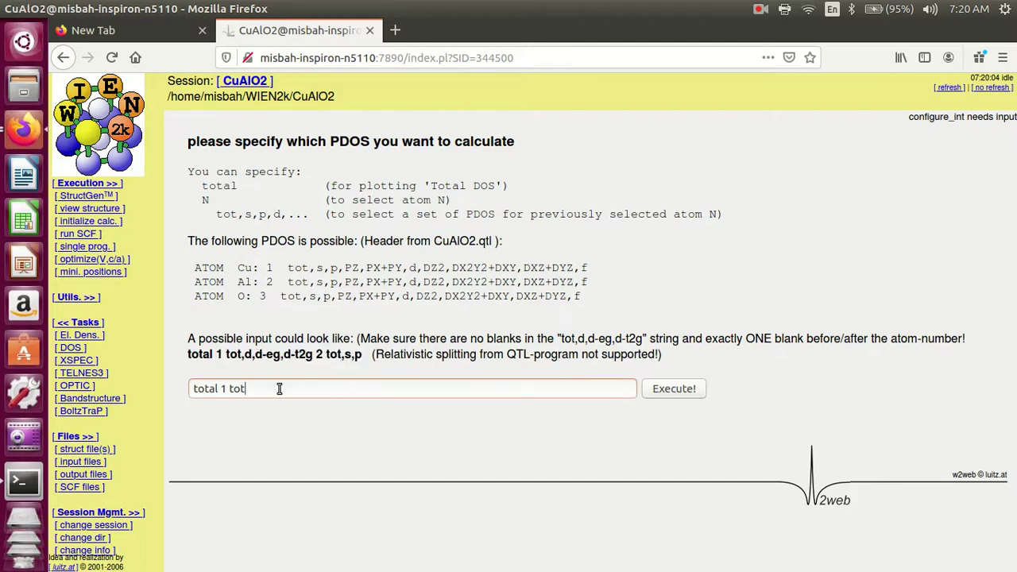
pyautogui.doubleClick(232, 358)
pyautogui.click(270, 267)
pyautogui.doubleClick(272, 268)
pyautogui.moveTo(224, 268); pyautogui.dragTo(251, 273)
pyautogui.click(238, 295)
pyautogui.moveTo(238, 295); pyautogui.dragTo(265, 298)
# Step: Complete the PDOS input to 'total 1 tot,s,p,d 2 tot,s,p,d 3 tot,s,p' and execute it
pyautogui.click(255, 389)
pyautogui.write(',s,p,d')
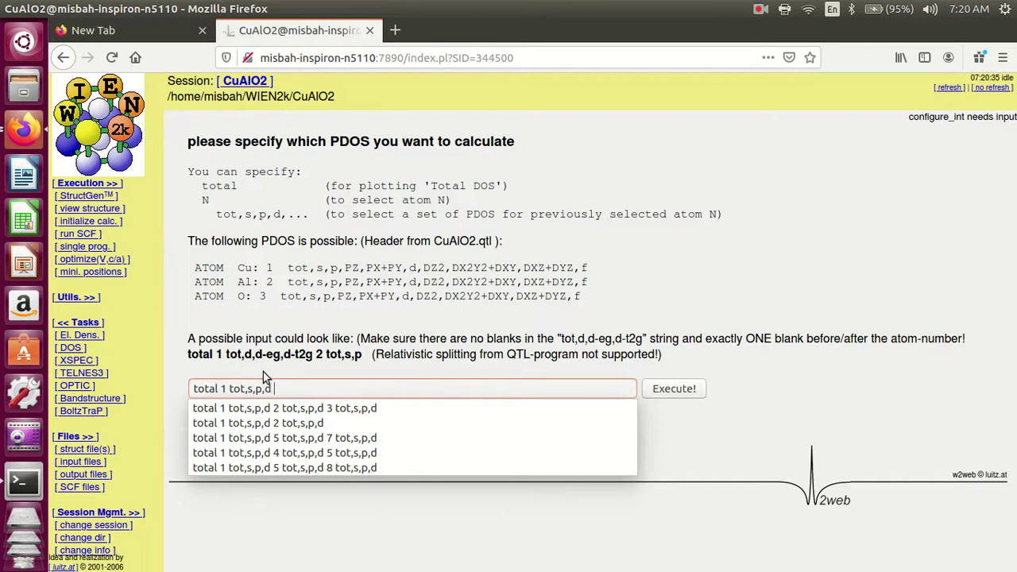
pyautogui.write('2')
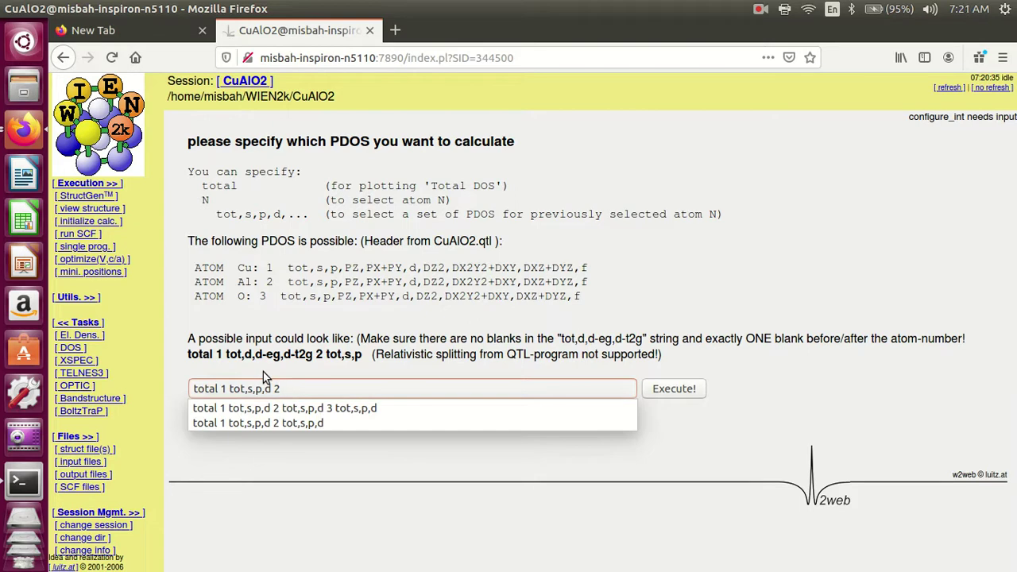
pyautogui.write(' tot,s,p,d 3')
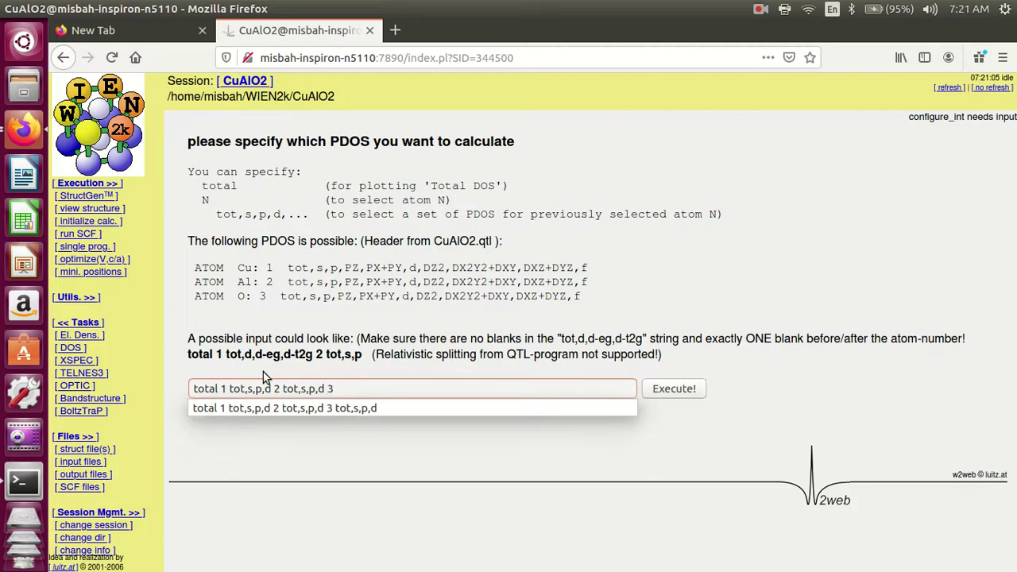
pyautogui.write('t')
pyautogui.press('BackSpace')
pyautogui.write('tot,s,p')
pyautogui.click(406, 390)
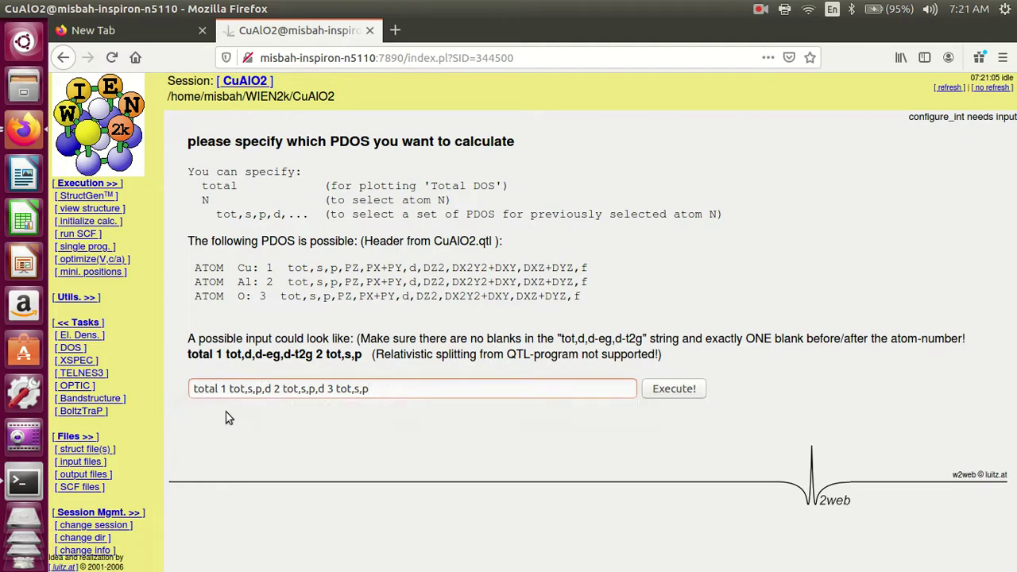
pyautogui.click(659, 398)
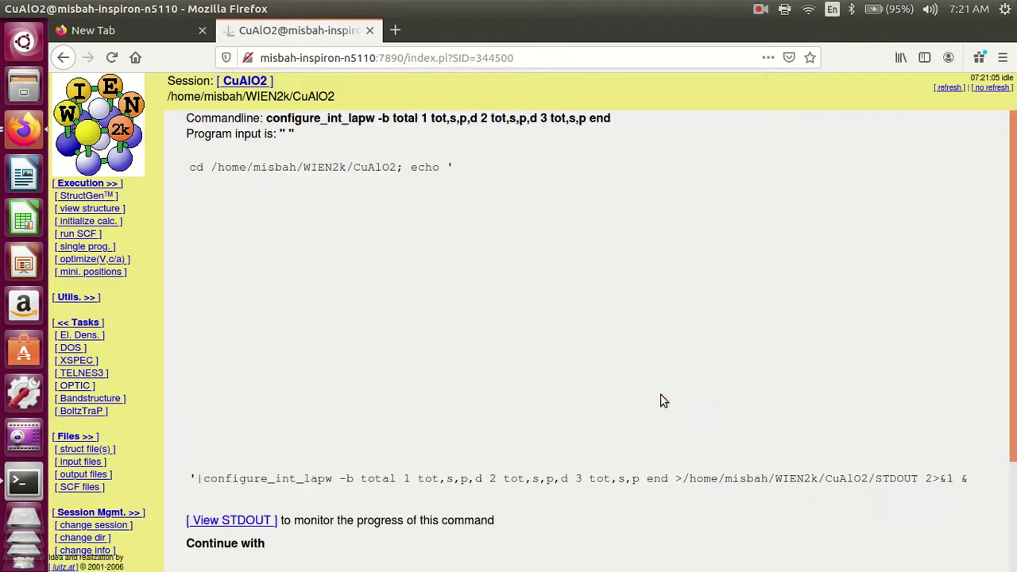
pyautogui.scroll(-3, 469, 330)
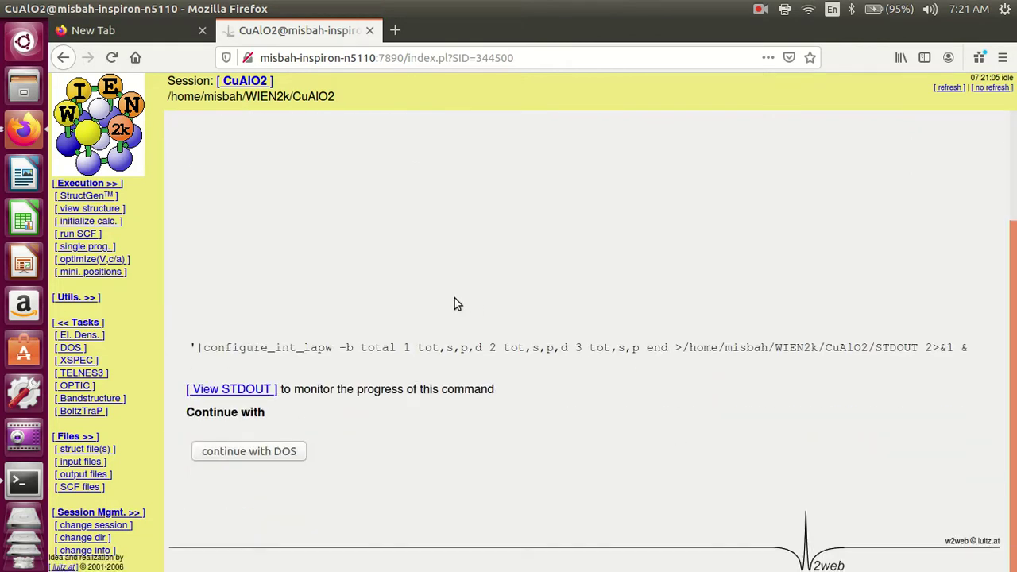
pyautogui.click(274, 453)
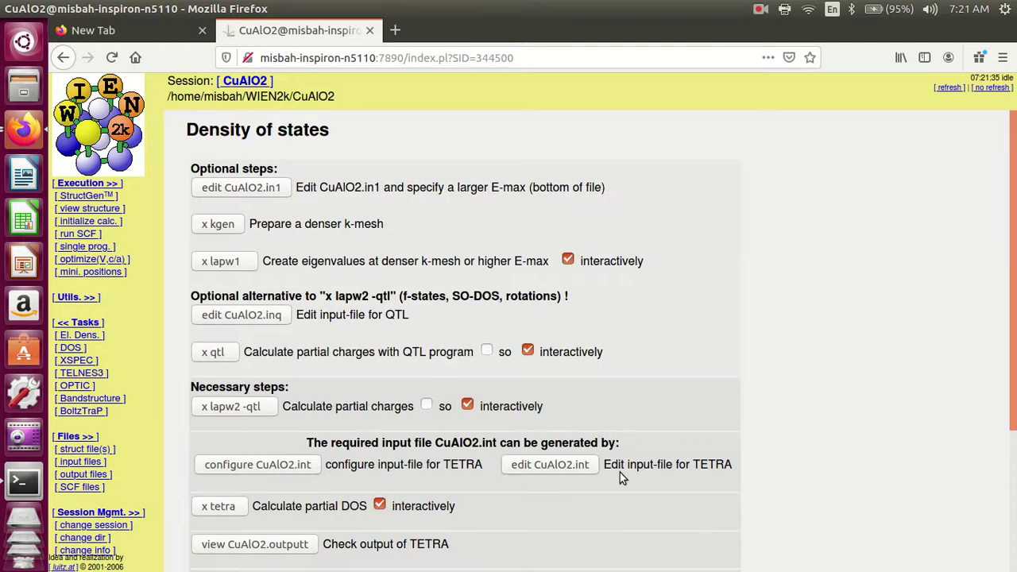
# Step: Open CuAlO2.int and check the total-DOS and tot-Cu case lines
pyautogui.click(556, 472)
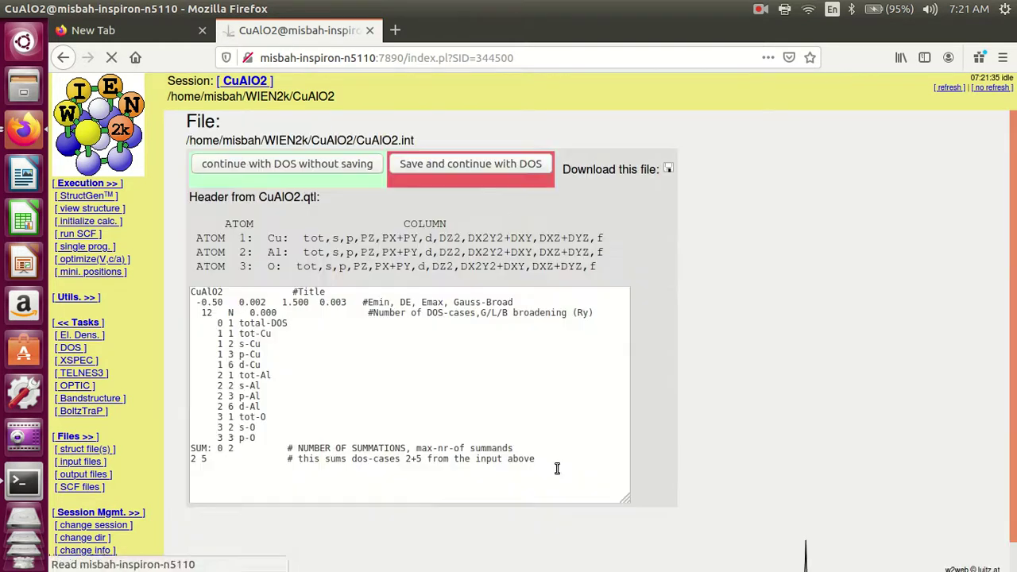
pyautogui.moveTo(212, 323); pyautogui.dragTo(221, 321)
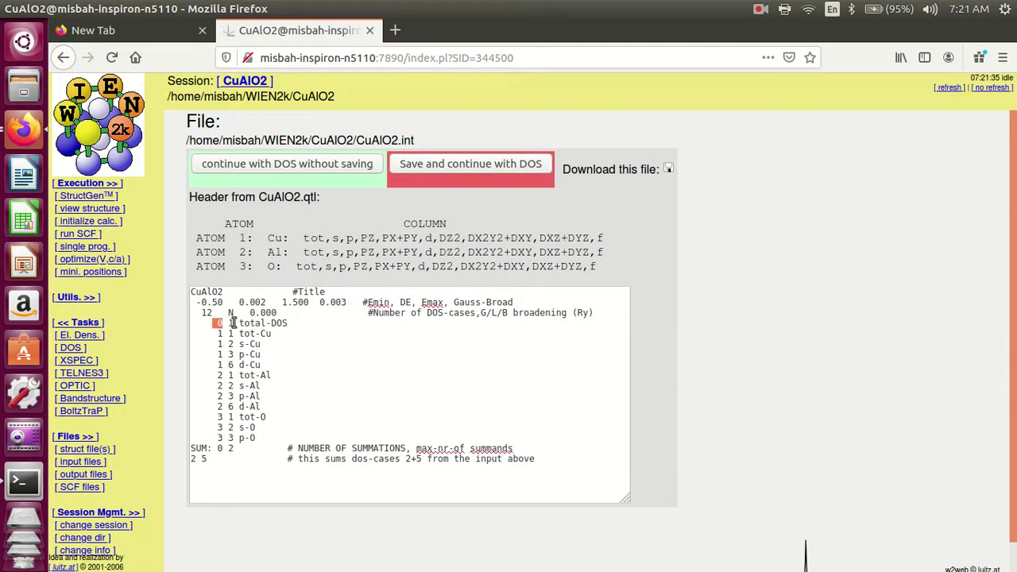
pyautogui.moveTo(236, 322); pyautogui.dragTo(287, 323)
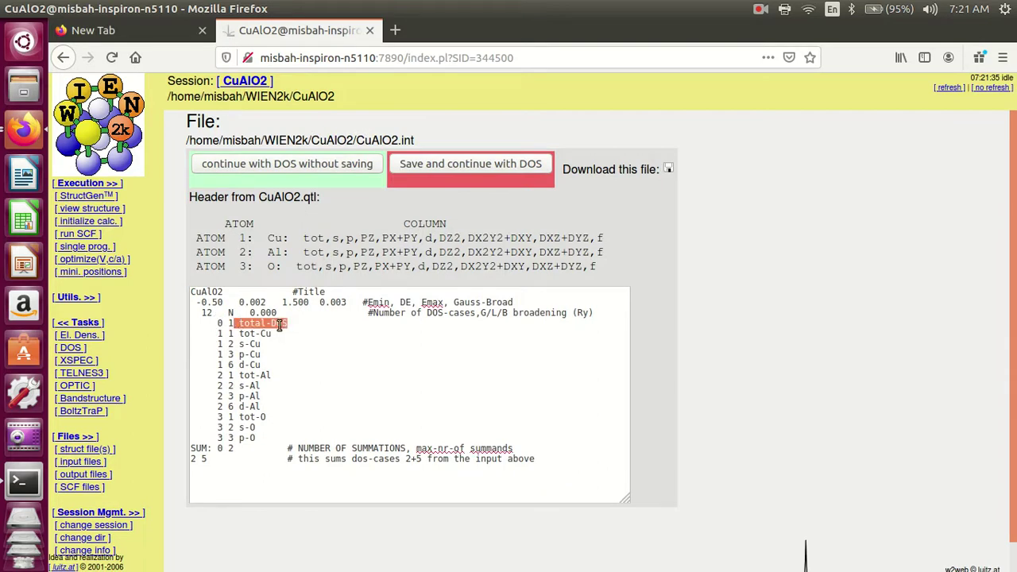
pyautogui.moveTo(217, 323); pyautogui.dragTo(287, 322)
pyautogui.click(218, 333)
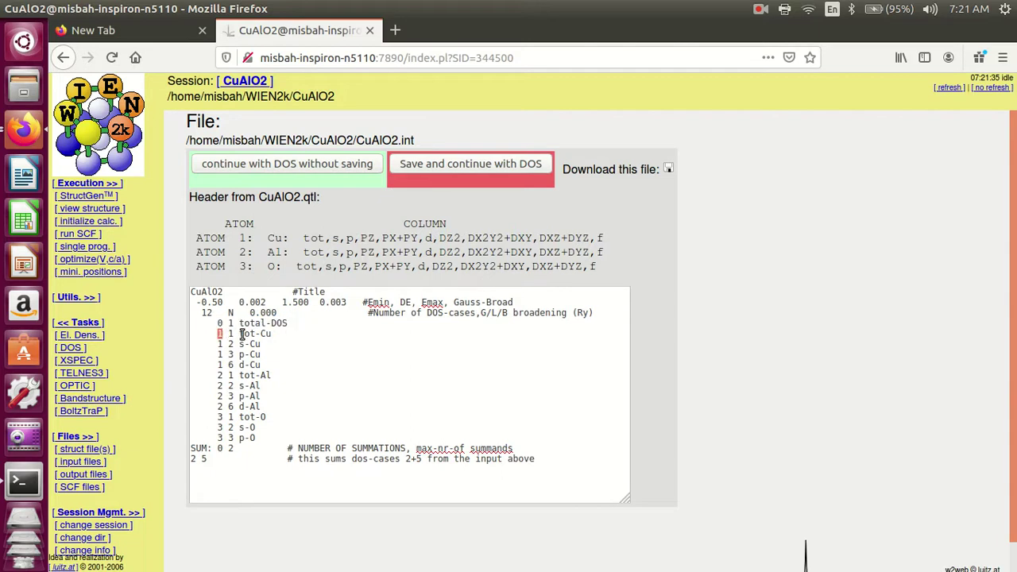
pyautogui.moveTo(244, 334); pyautogui.dragTo(276, 335)
pyautogui.click(217, 343)
# Step: Check the s-Cu, p-Cu and tot-O case lines, then save CuAlO2.int
pyautogui.moveTo(235, 345); pyautogui.dragTo(263, 344)
pyautogui.moveTo(237, 354); pyautogui.dragTo(229, 375)
pyautogui.click(221, 393)
pyautogui.moveTo(220, 416); pyautogui.dragTo(270, 417)
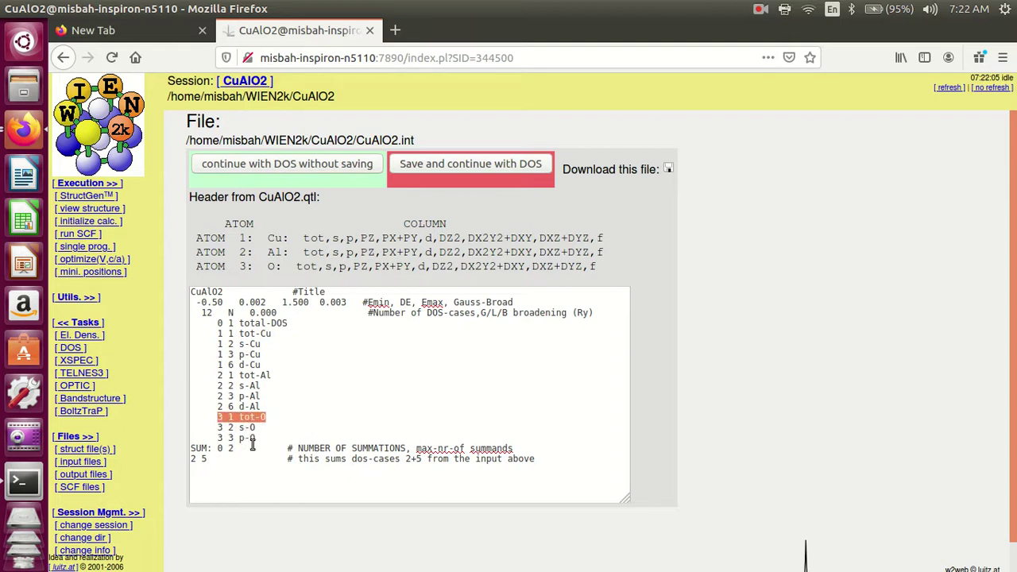
pyautogui.click(366, 369)
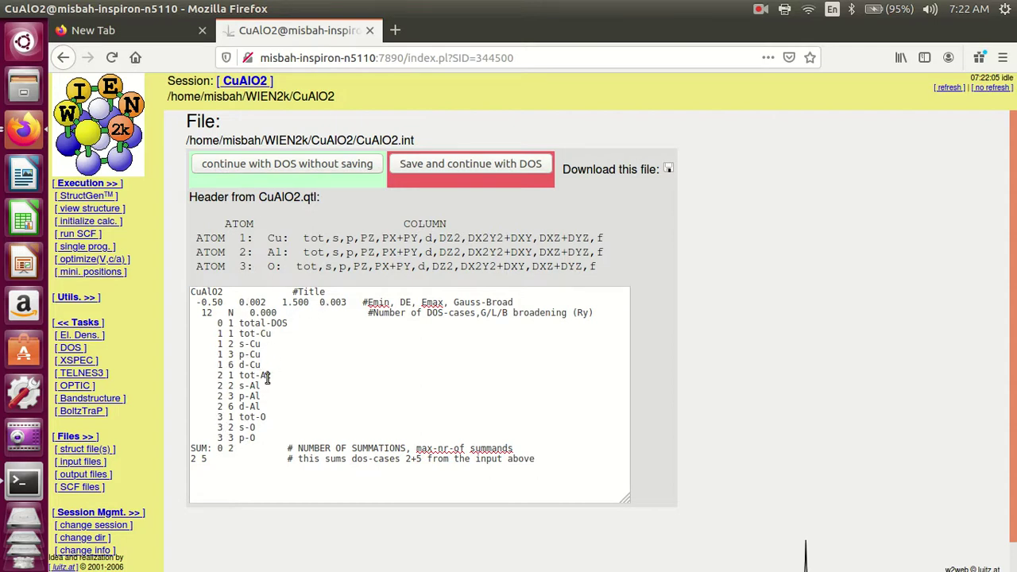
pyautogui.click(489, 171)
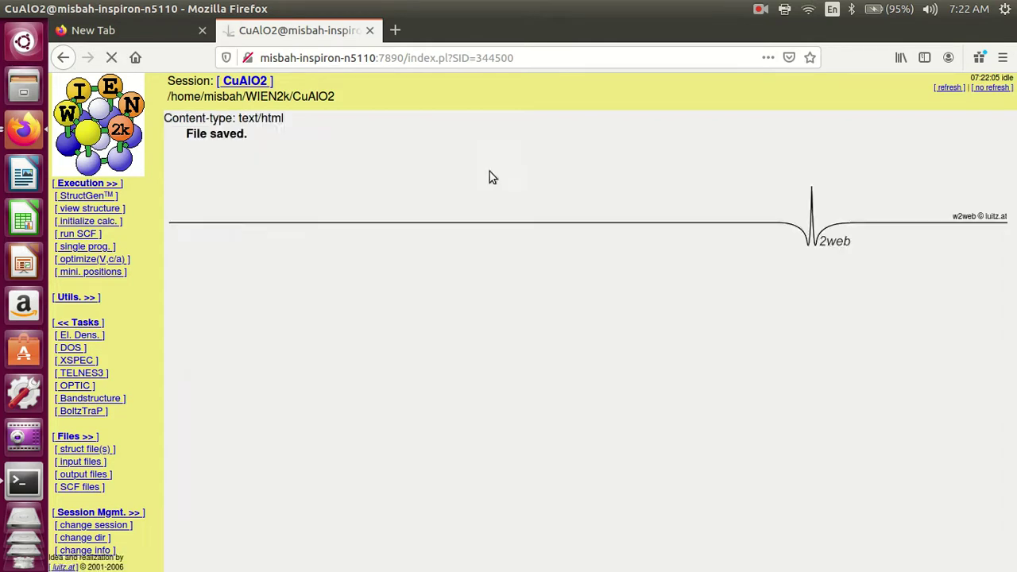
pyautogui.scroll(-4, 498, 276)
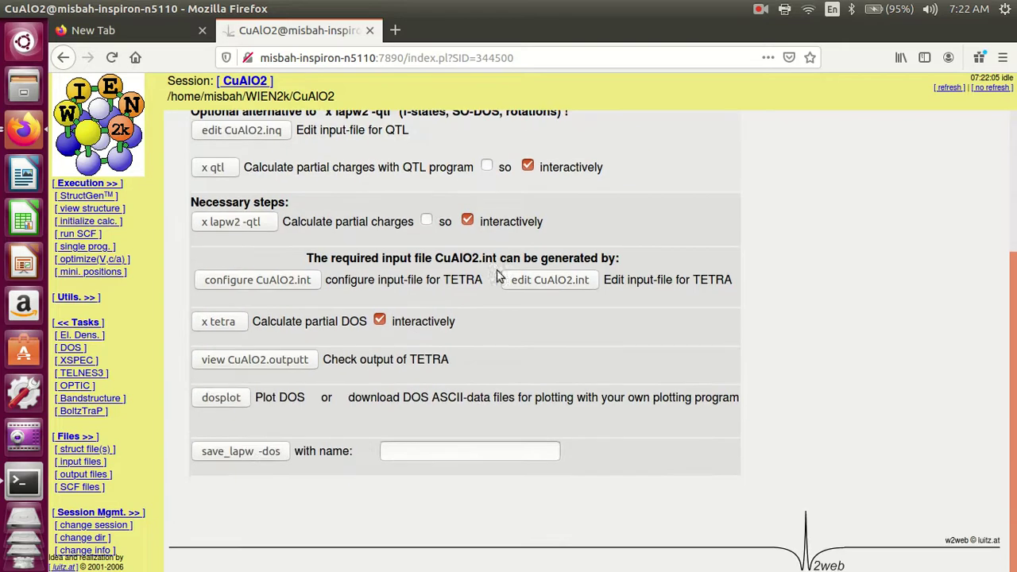
# Step: Run x tetra and open the CuAlO2.outputt file
pyautogui.click(232, 317)
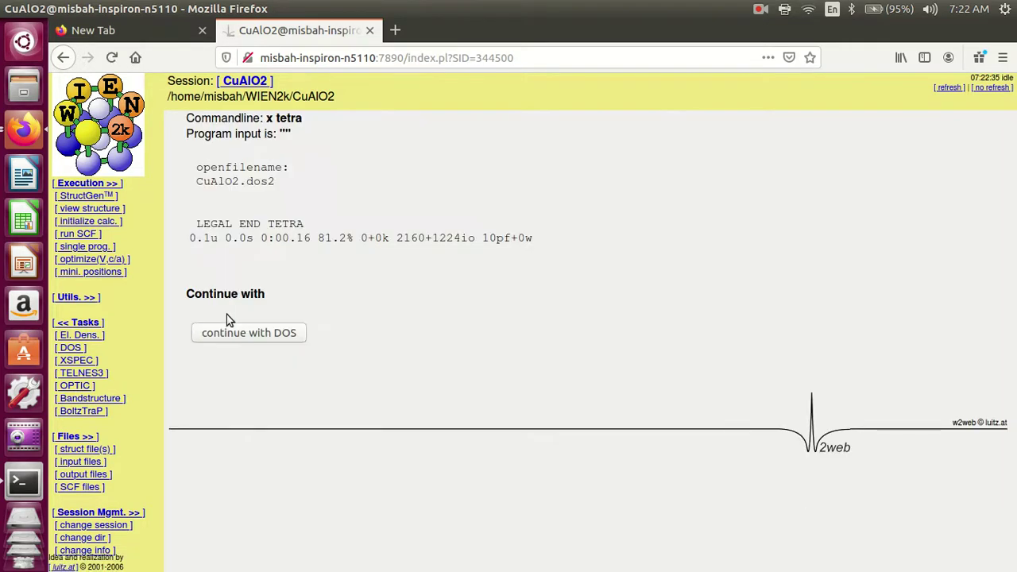
pyautogui.click(249, 332)
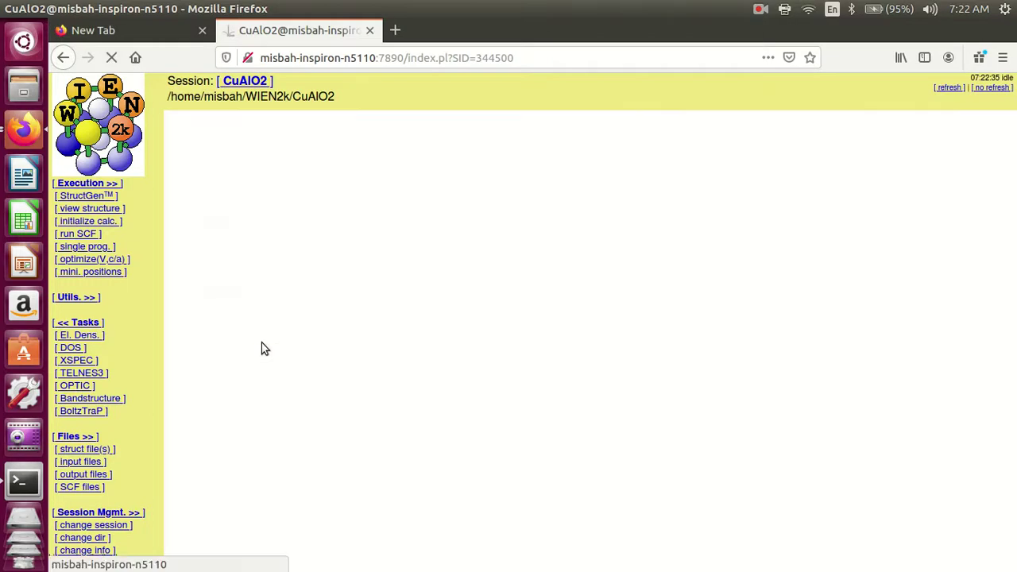
pyautogui.click(257, 360)
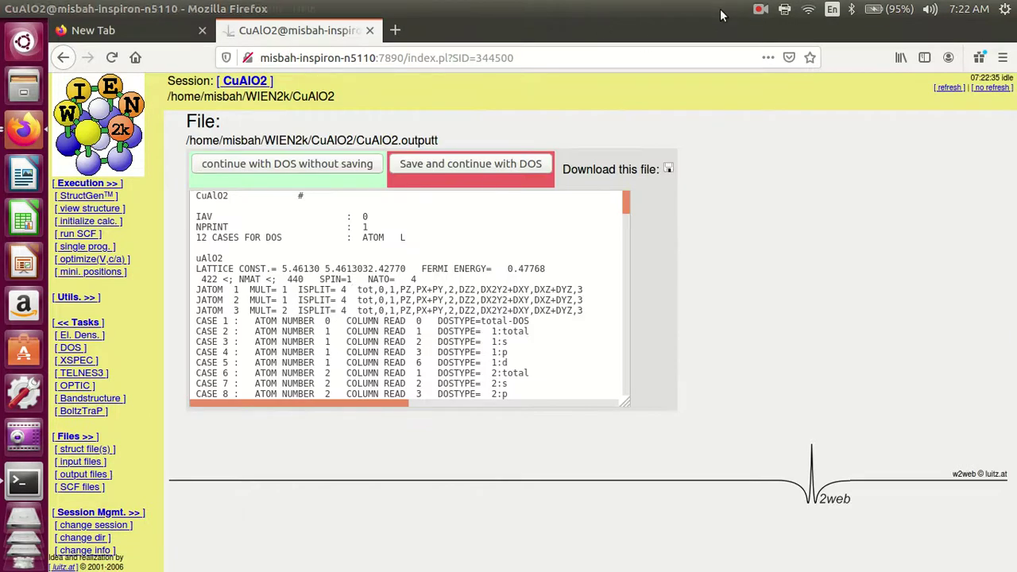
pyautogui.click(760, 9)
pyautogui.click(754, 44)
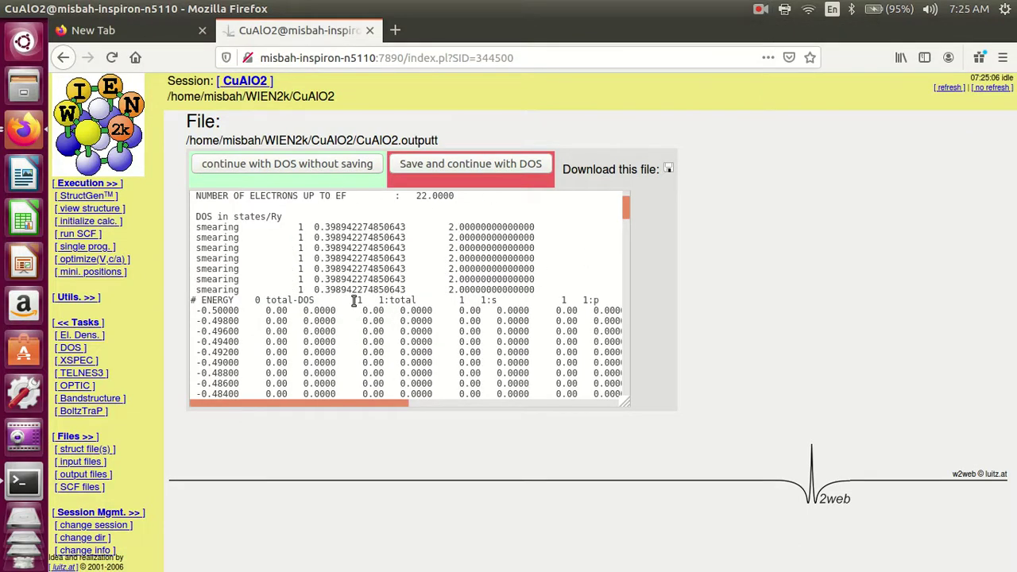
# Step: Inspect the DOS table columns in CuAlO2.outputt, starting with the total-DOS heading
pyautogui.scroll(-3, 349, 297)
pyautogui.scroll(2, 304, 295)
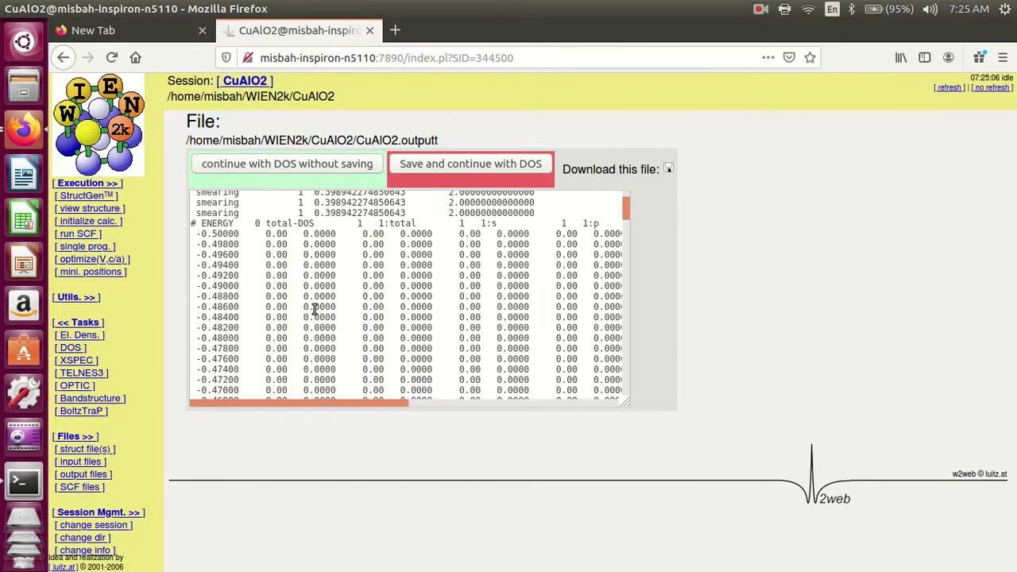
pyautogui.scroll(-1, 333, 294)
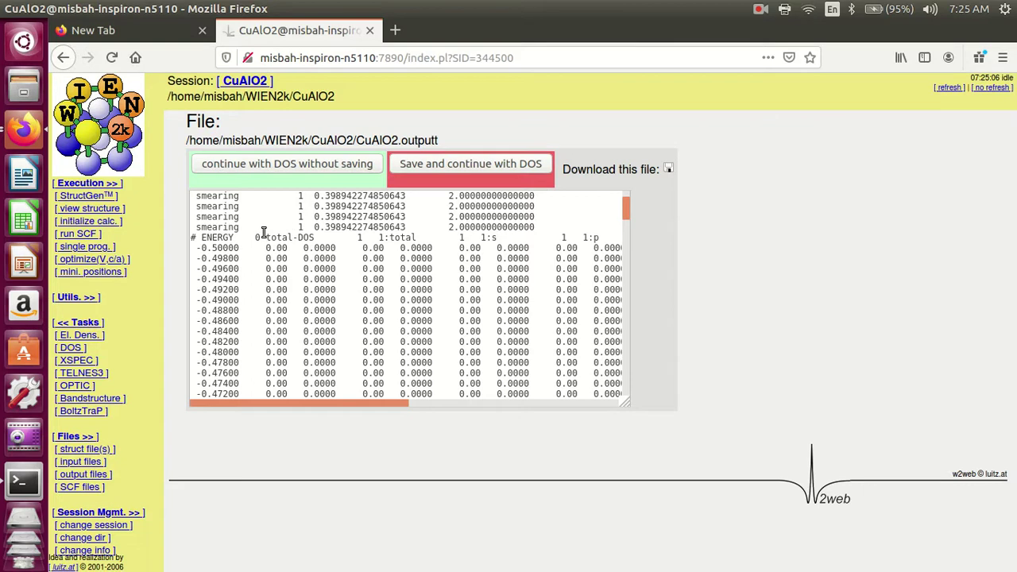
pyautogui.moveTo(257, 236); pyautogui.dragTo(417, 238)
pyautogui.moveTo(345, 405); pyautogui.dragTo(575, 408)
pyautogui.moveTo(624, 209); pyautogui.dragTo(631, 404)
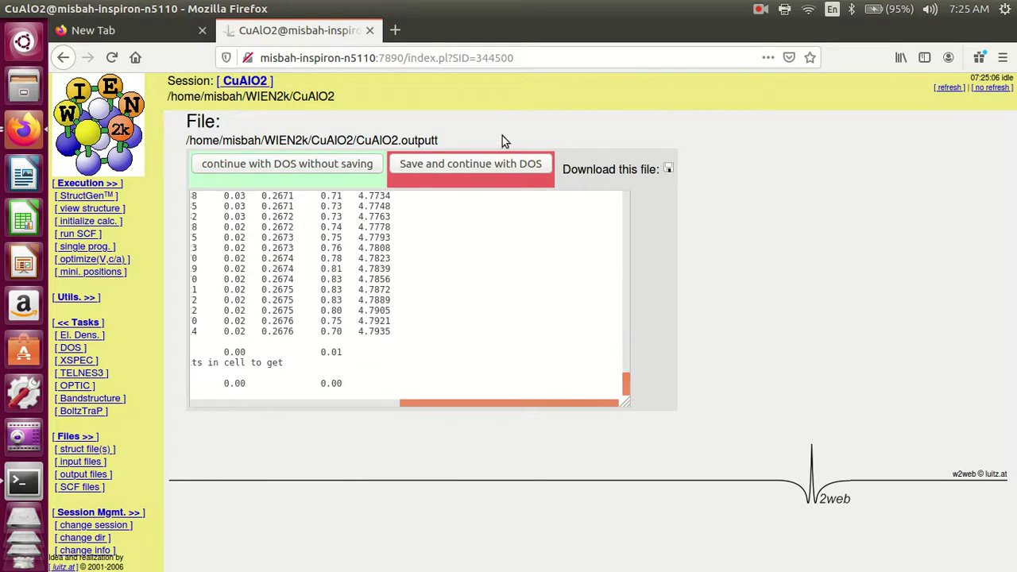
# Step: Save the TETRA output, then plot line 1, the total DOS of CuAlO2, with dosplot
pyautogui.click(495, 163)
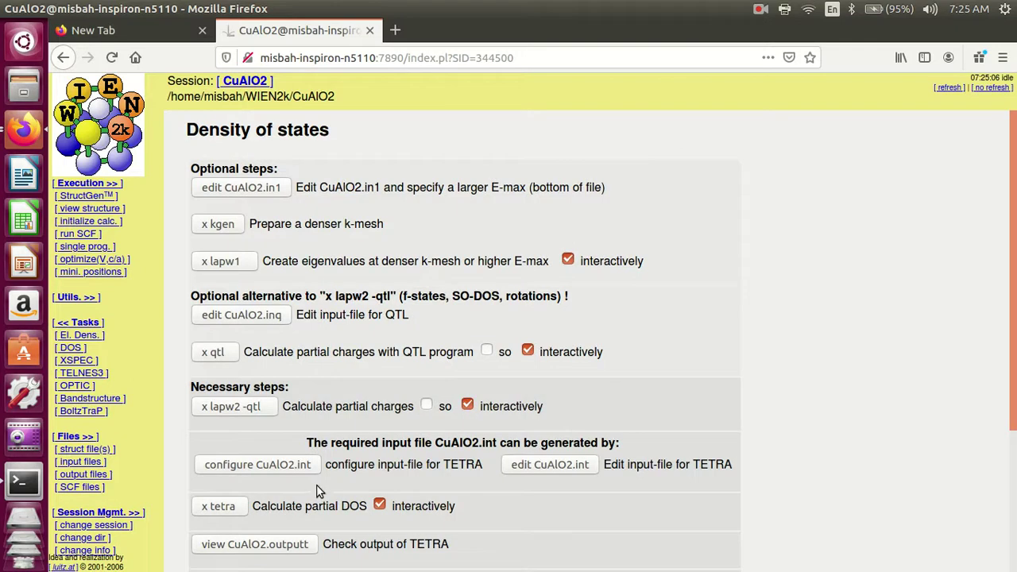
pyautogui.scroll(-4, 346, 474)
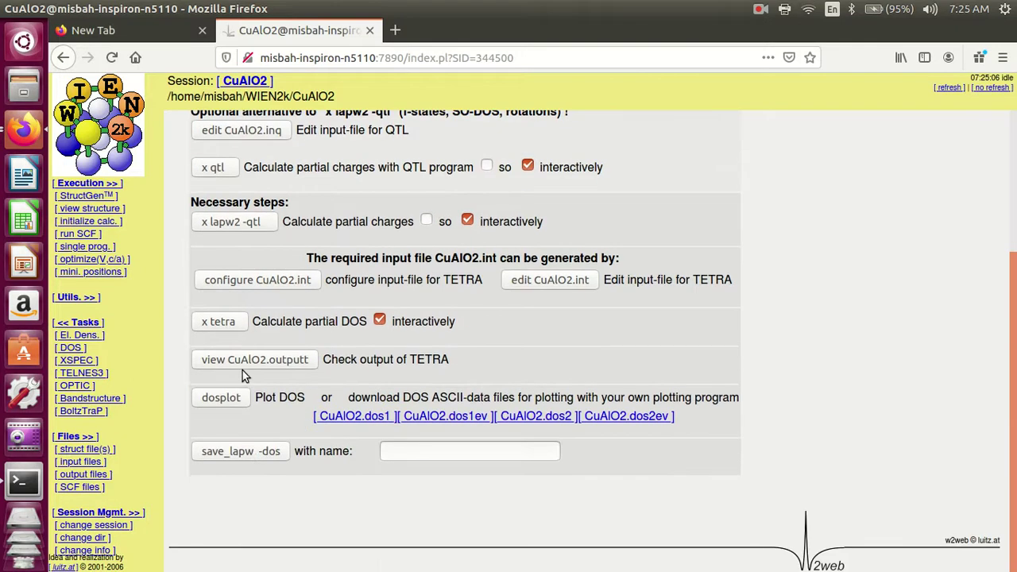
pyautogui.click(236, 394)
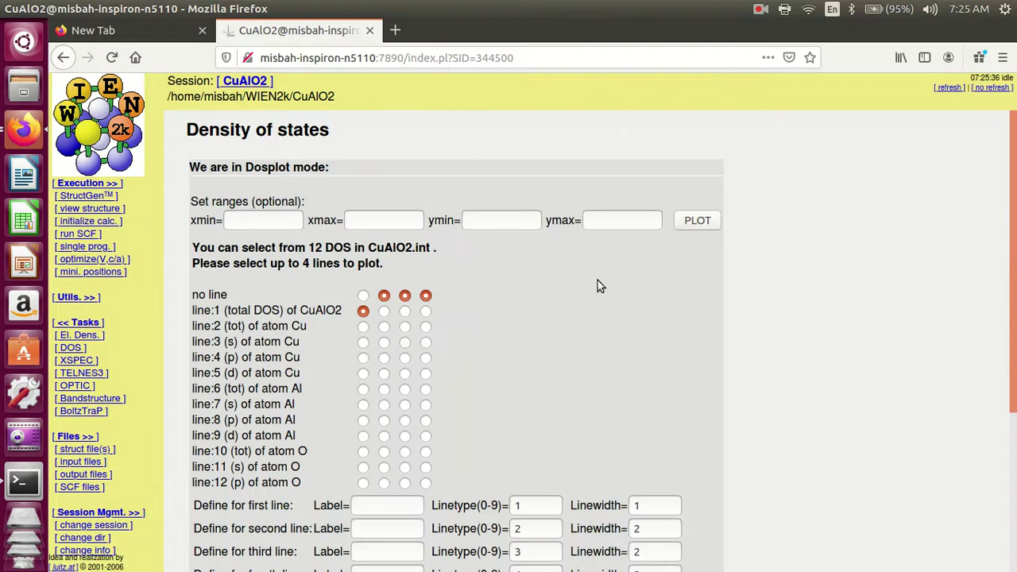
pyautogui.moveTo(193, 310); pyautogui.dragTo(340, 310)
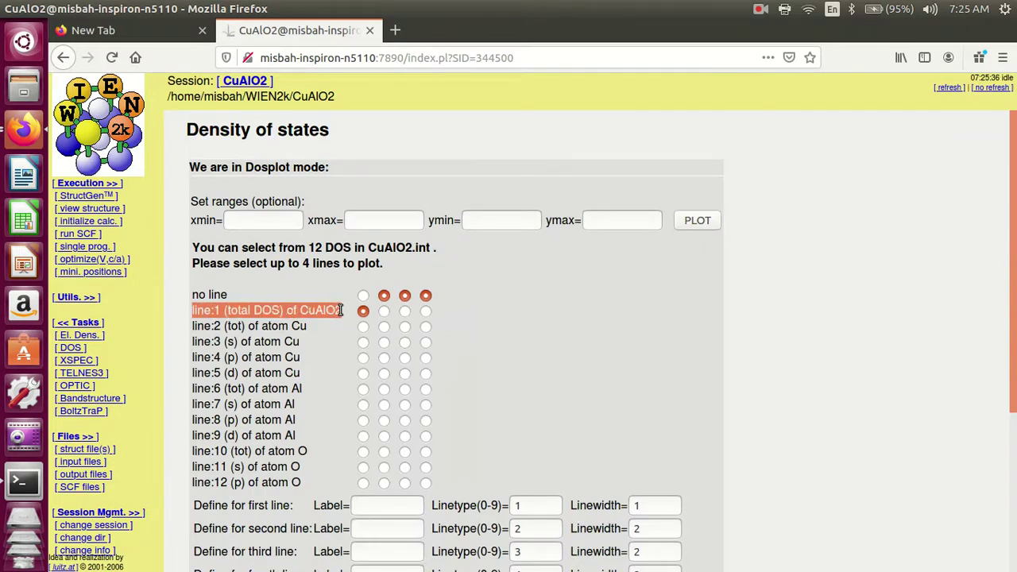
pyautogui.click(694, 226)
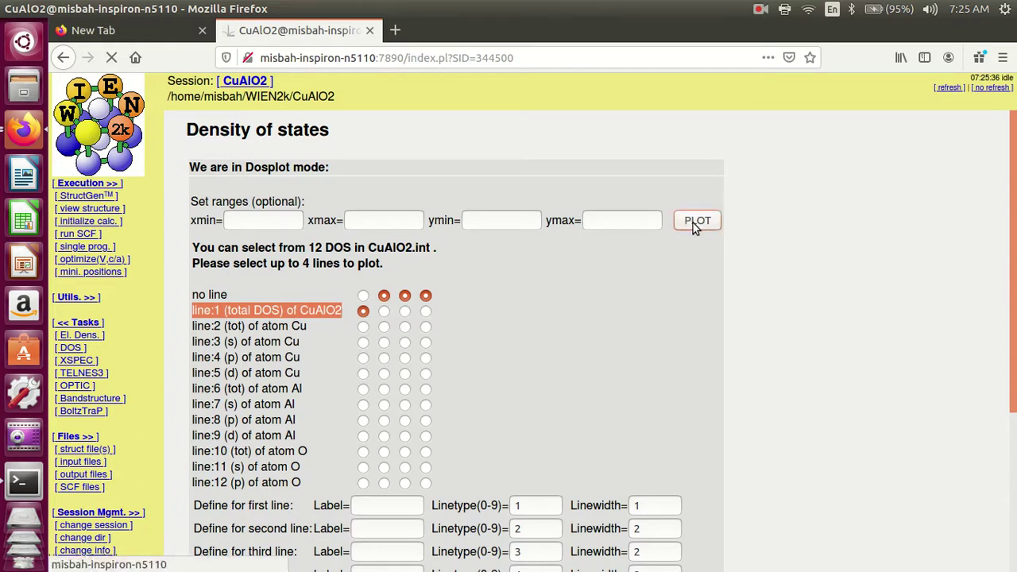
# Step: Plot Cu tot, Al tot and O tot DOS (lines 2, 6, 10) together
pyautogui.scroll(-1, 340, 419)
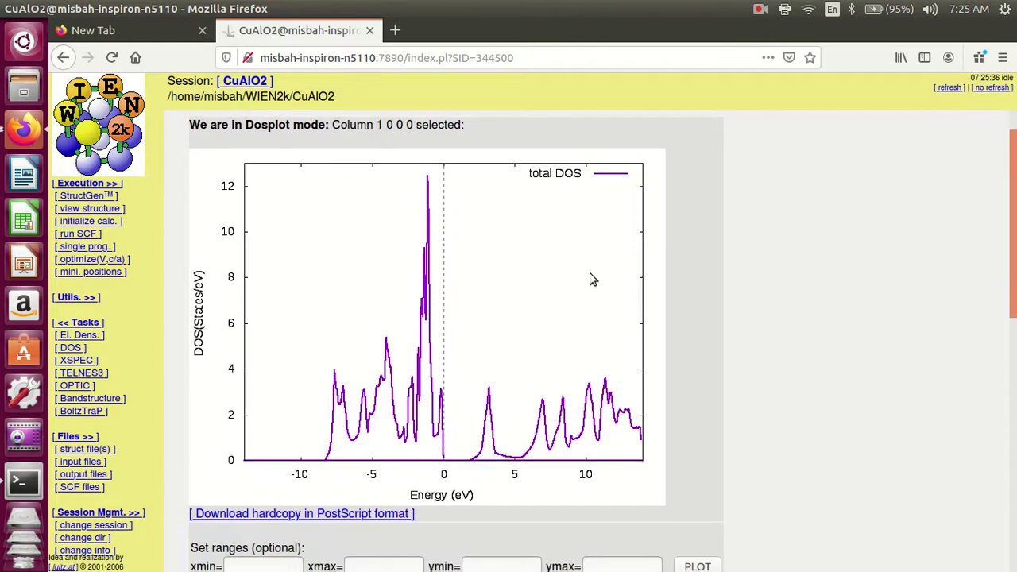
pyautogui.scroll(-5, 461, 390)
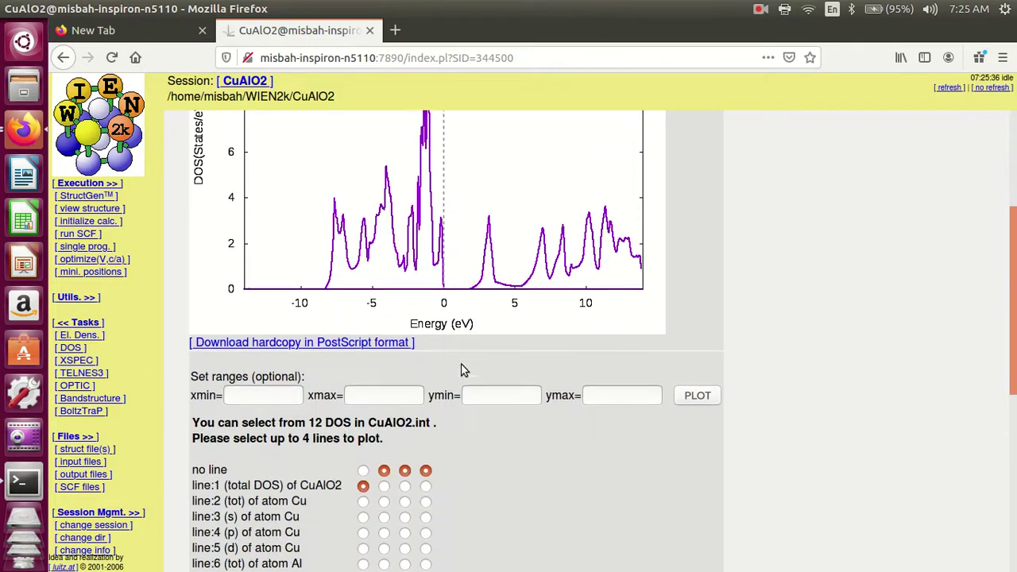
pyautogui.scroll(-2, 467, 416)
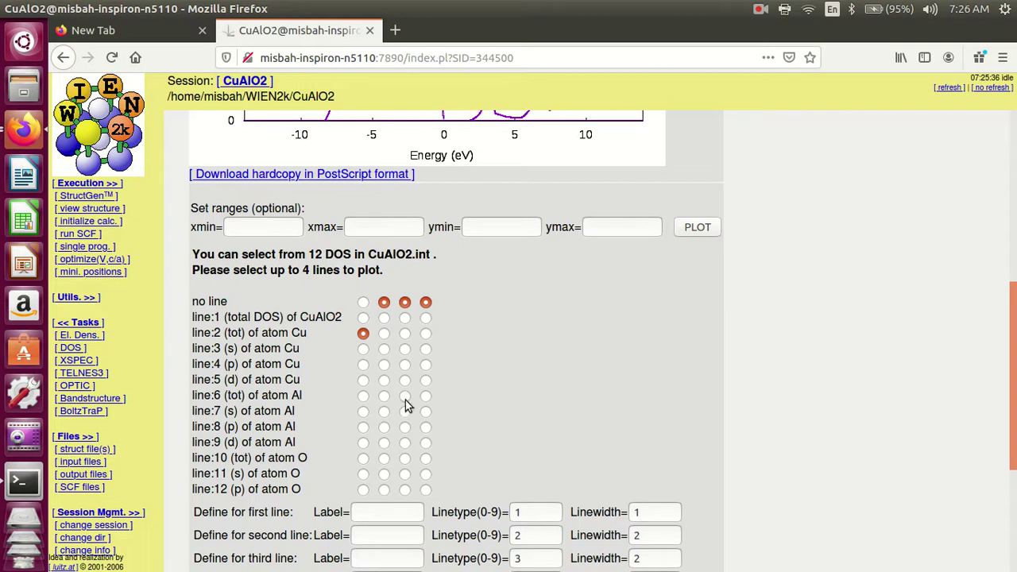
pyautogui.click(385, 397)
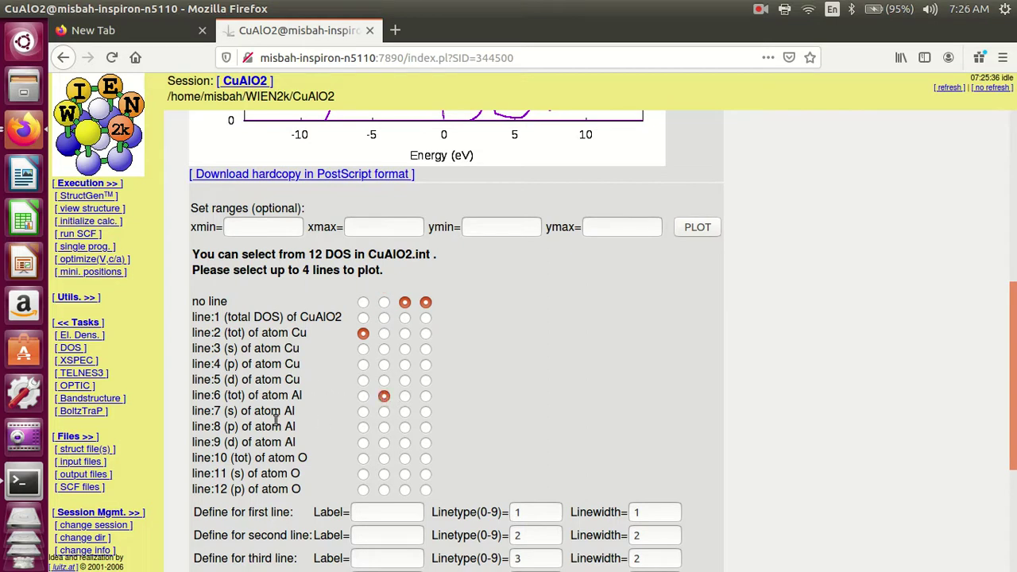
pyautogui.click(406, 458)
pyautogui.click(696, 230)
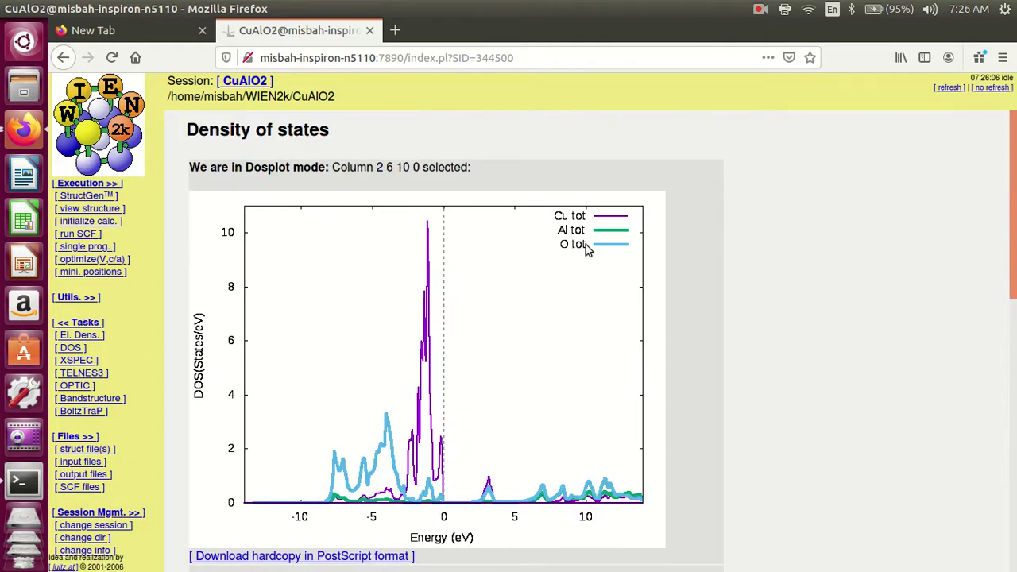
# Step: Plot lines 3, 4 and 5 (Cu s, p and d partial DOS) as three curves
pyautogui.scroll(-3, 509, 433)
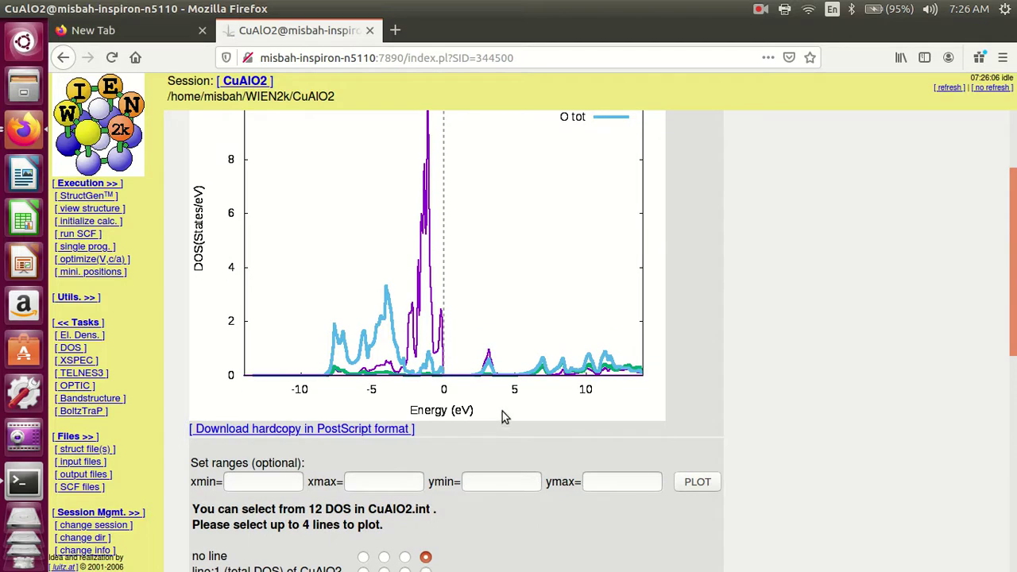
pyautogui.scroll(-4, 500, 420)
pyautogui.scroll(-3, 506, 395)
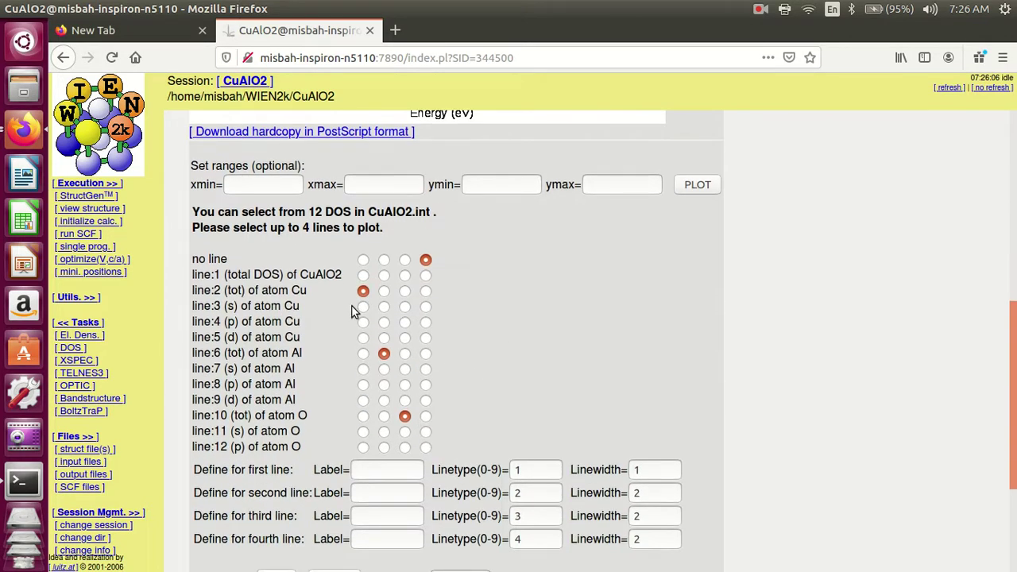
pyautogui.click(385, 323)
pyautogui.click(405, 337)
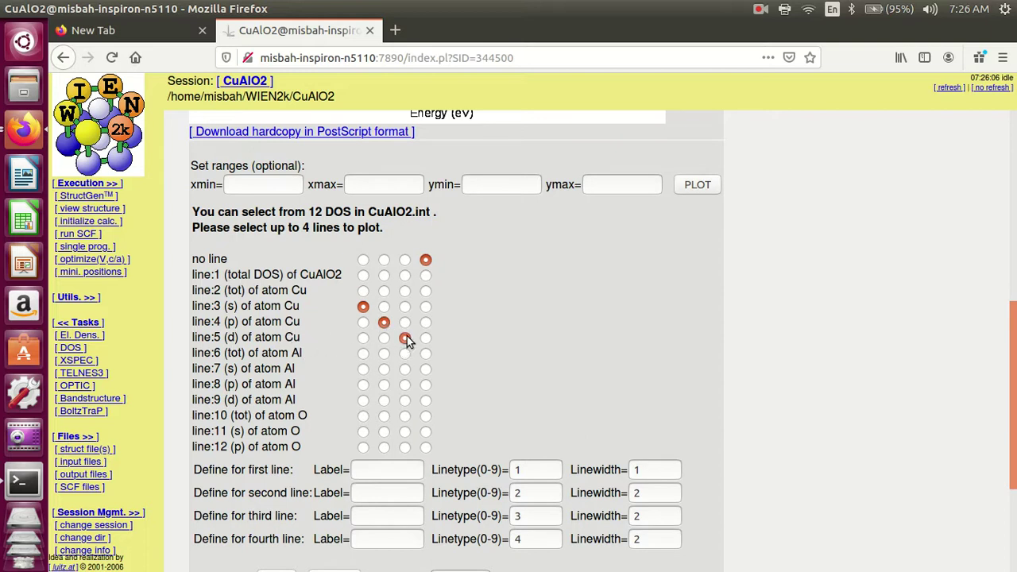
pyautogui.click(691, 190)
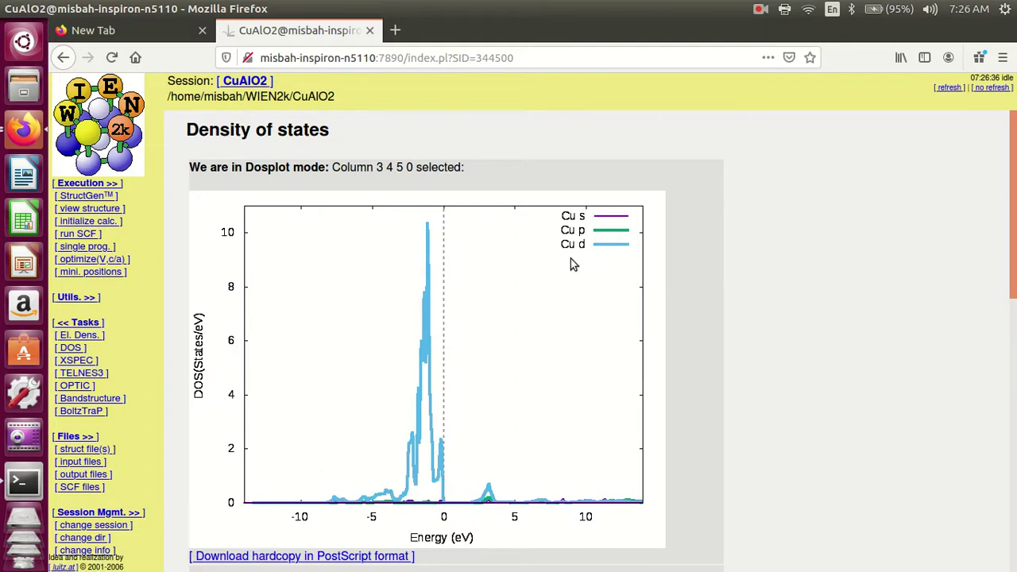
# Step: Save the Cu s/p/d partial DOS plot as the PostScript file 344500-9376.ps
pyautogui.scroll(-10, 479, 446)
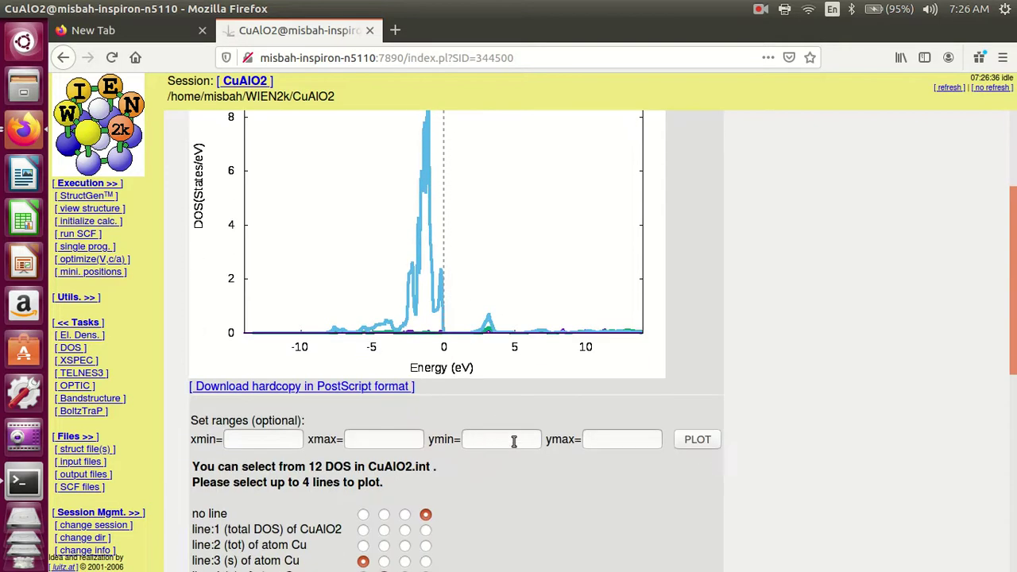
pyautogui.scroll(8, 480, 446)
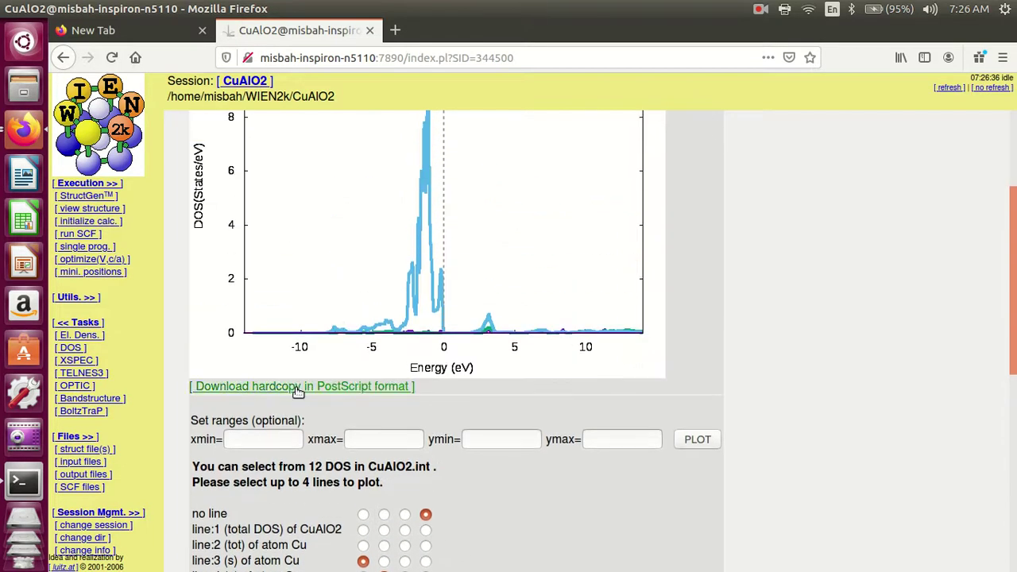
pyautogui.click(301, 391)
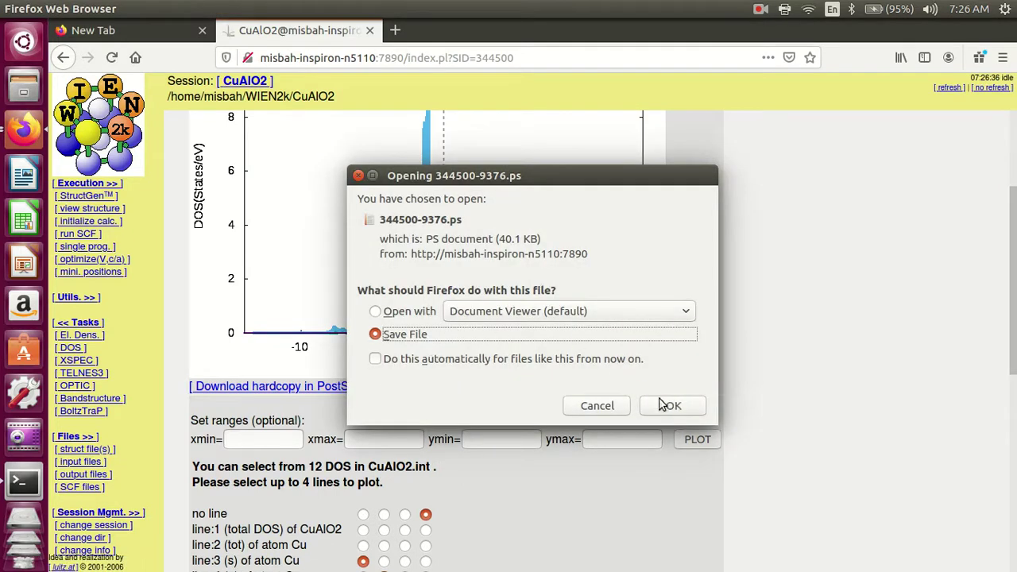
pyautogui.click(671, 407)
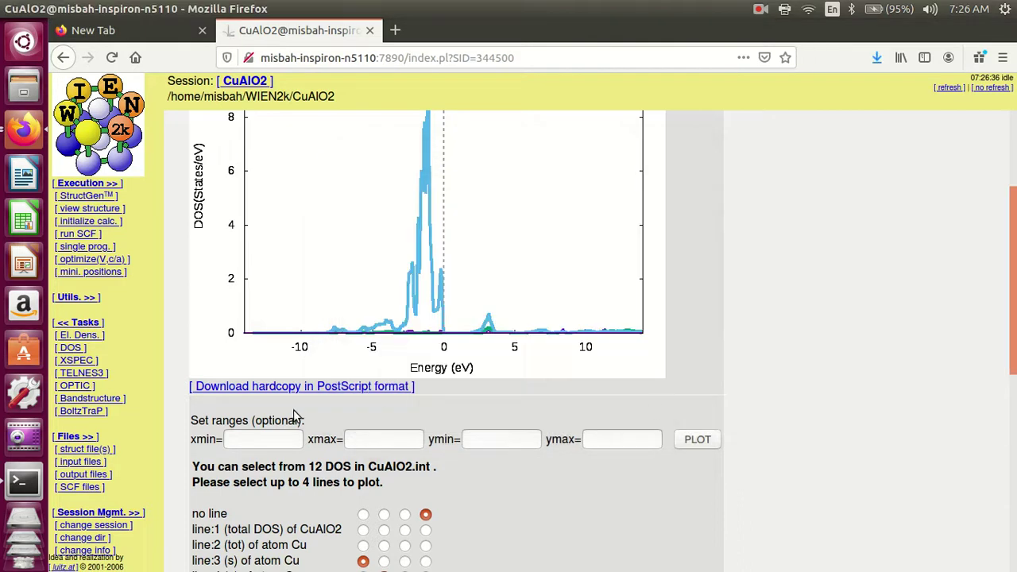
pyautogui.scroll(-3, 263, 408)
pyautogui.scroll(5, 273, 391)
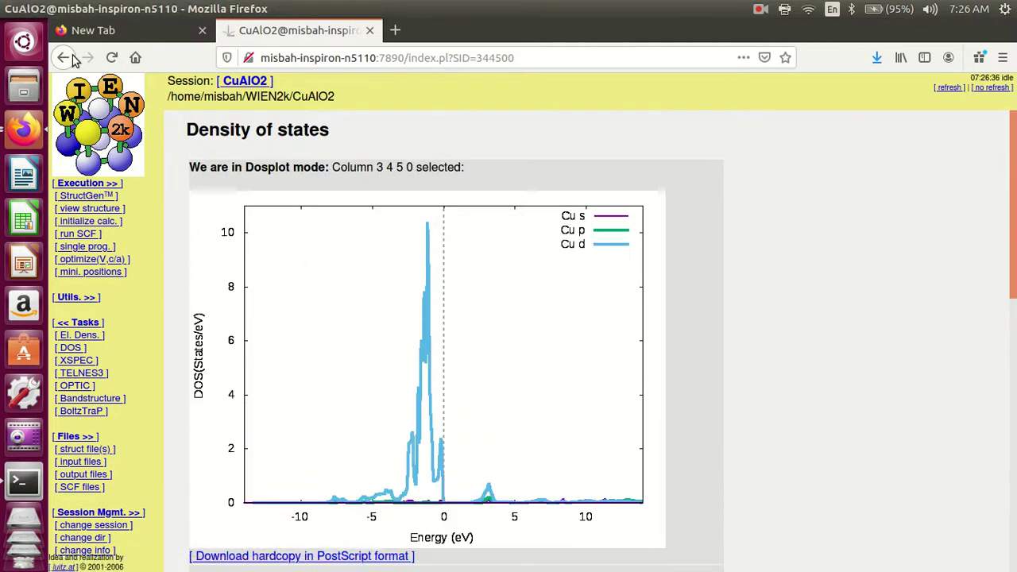
pyautogui.scroll(-8, 639, 412)
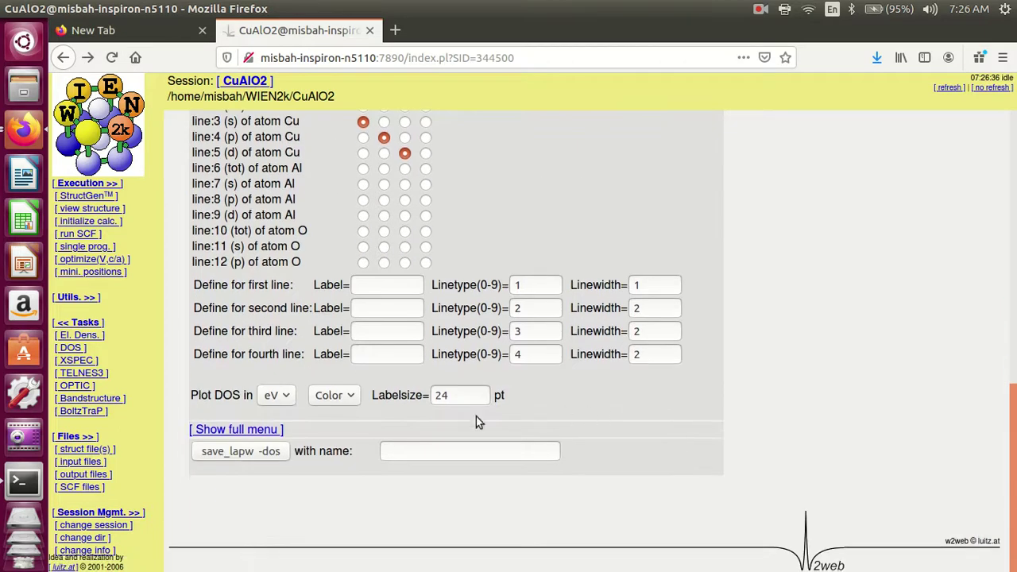
# Step: Download the CuAlO2.dos1ev file from the full DOS menu, then go back to Density of states
pyautogui.click(235, 430)
pyautogui.scroll(-3, 477, 435)
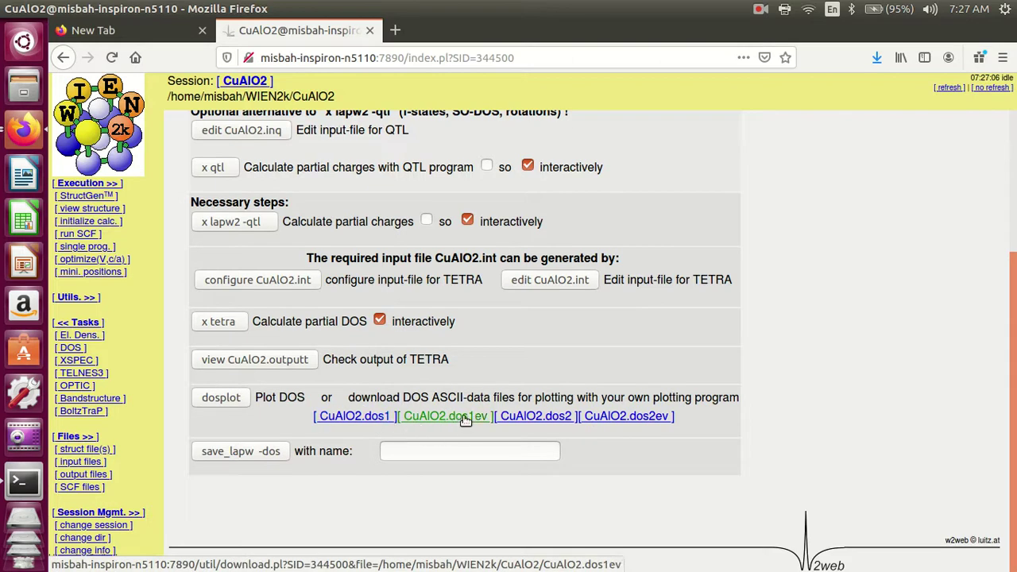
pyautogui.click(419, 423)
pyautogui.click(249, 199)
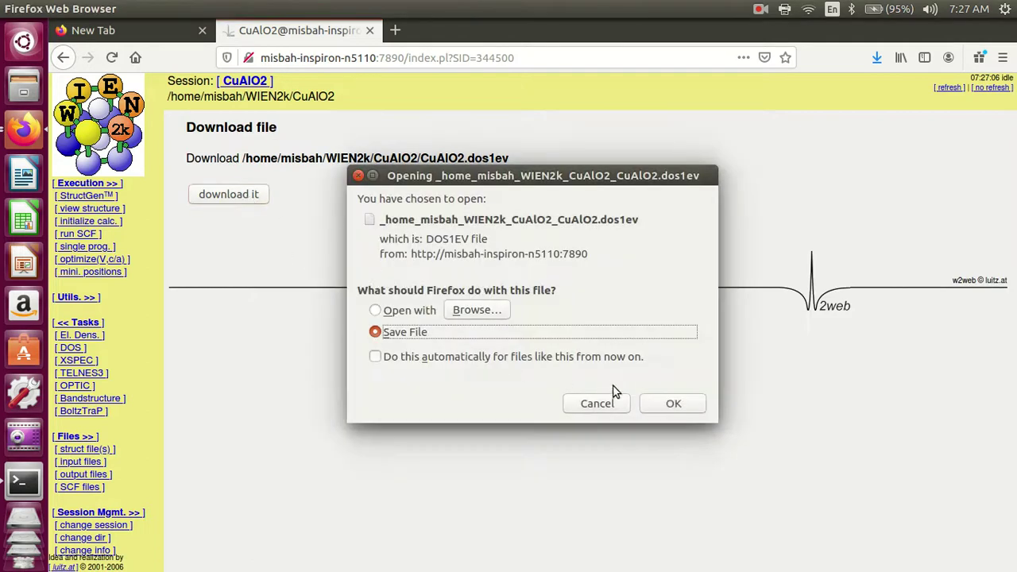
pyautogui.click(666, 407)
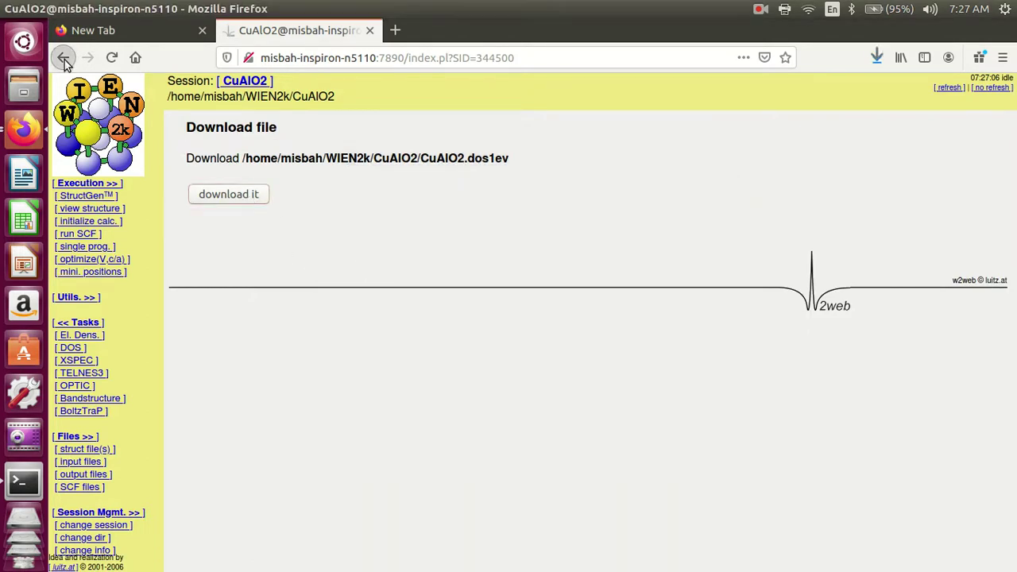
pyautogui.click(64, 57)
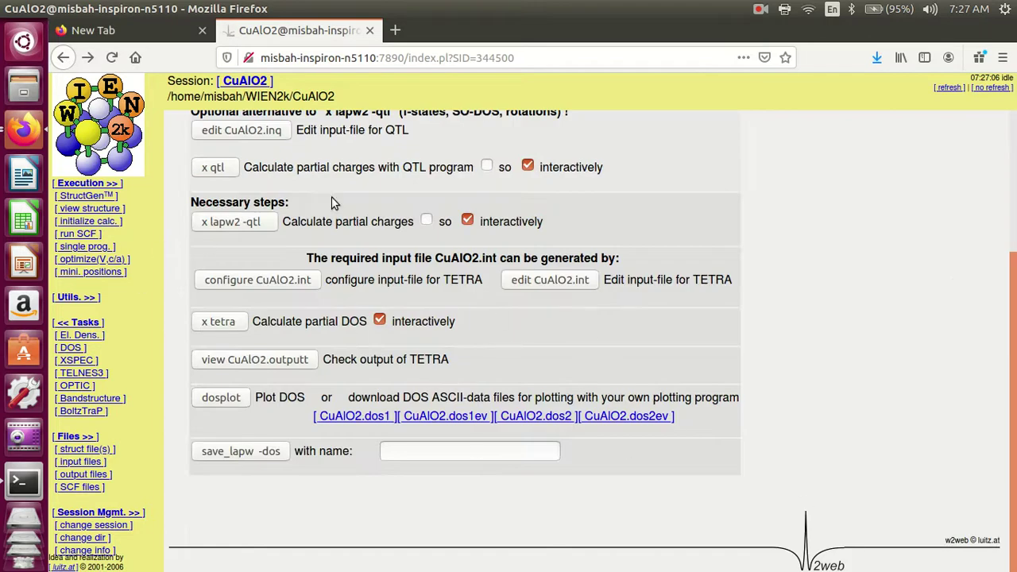